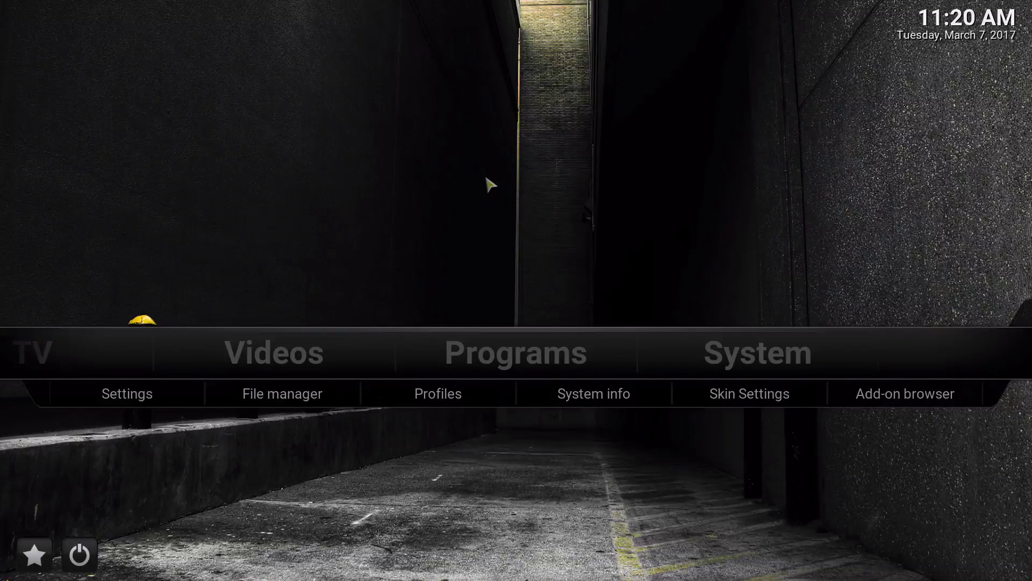
Open the Add-on Shortcuts section of Skin Settings from the System menu
{"action": "key", "text": "Up"}
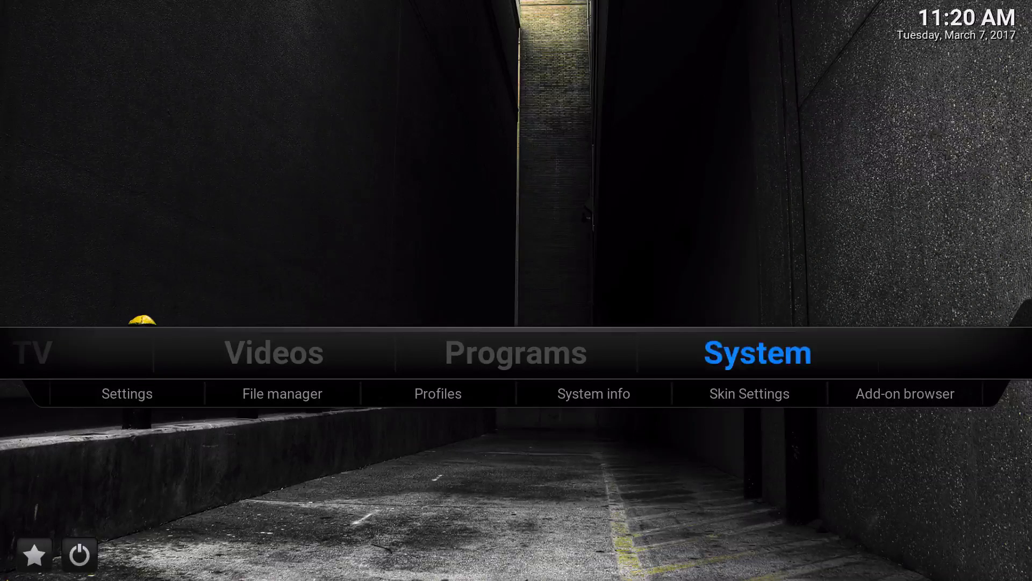
{"action": "key", "text": "Left"}
{"action": "key", "text": "Left"}
{"action": "key", "text": "Left"}
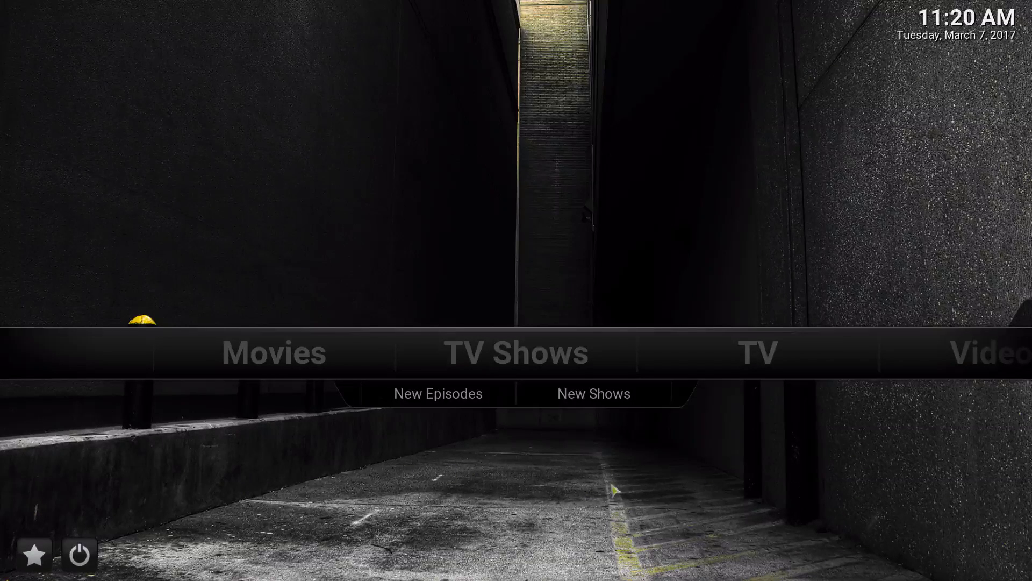
{"action": "key", "text": "Up"}
{"action": "key", "text": "Right"}
{"action": "key", "text": "Right"}
{"action": "key", "text": "Right"}
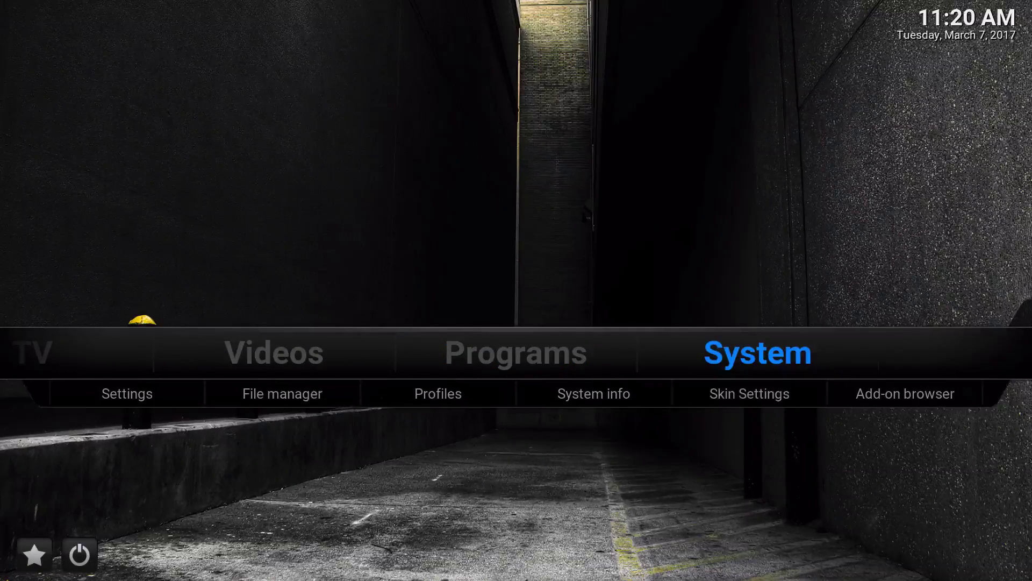
{"action": "key", "text": "Down"}
{"action": "key", "text": "Return"}
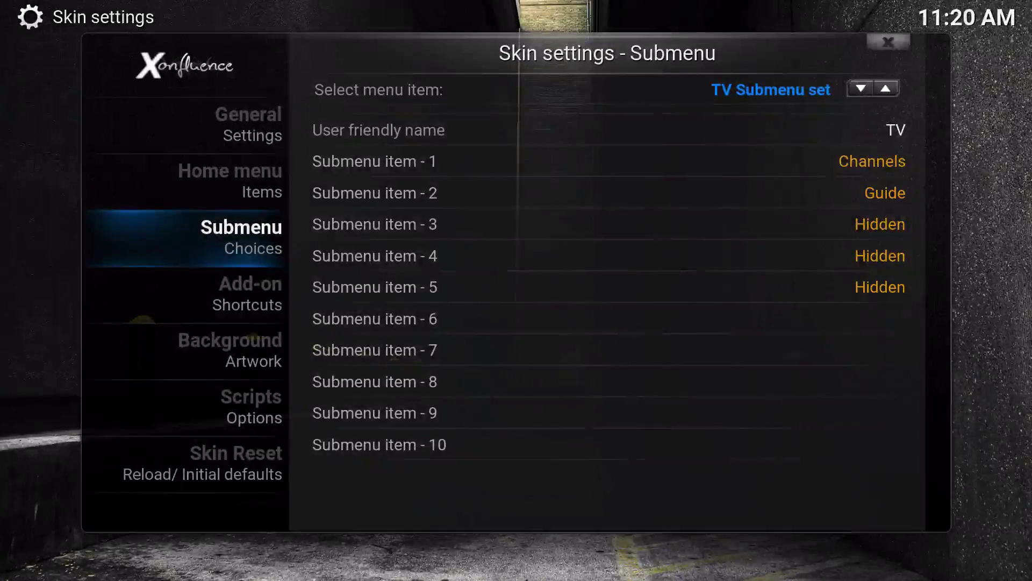
{"action": "key", "text": "Down"}
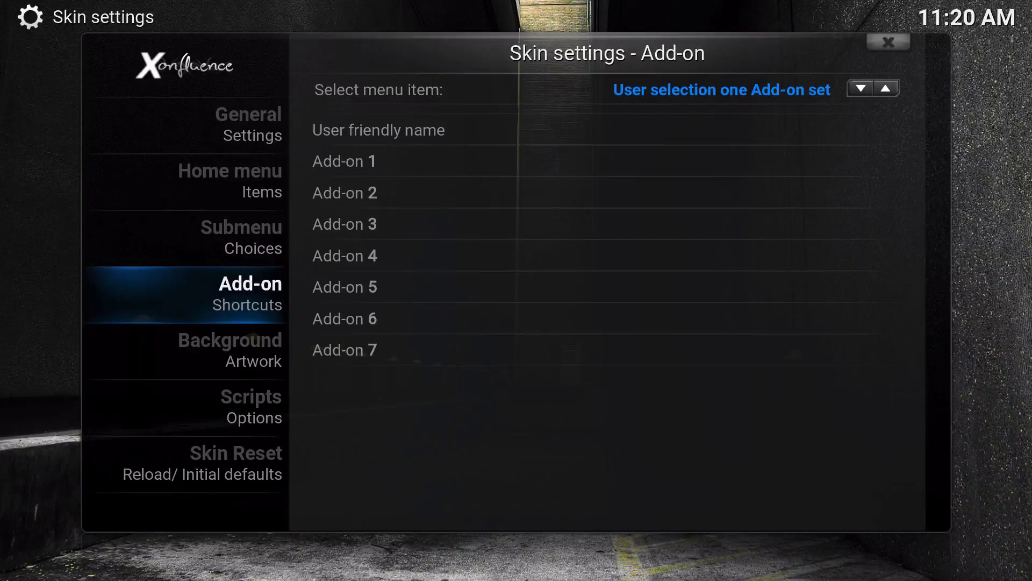
{"action": "key", "text": "Right"}
Rename the first add-on shortcut set to Apps
{"action": "key", "text": "Down"}
{"action": "key", "text": "Return"}
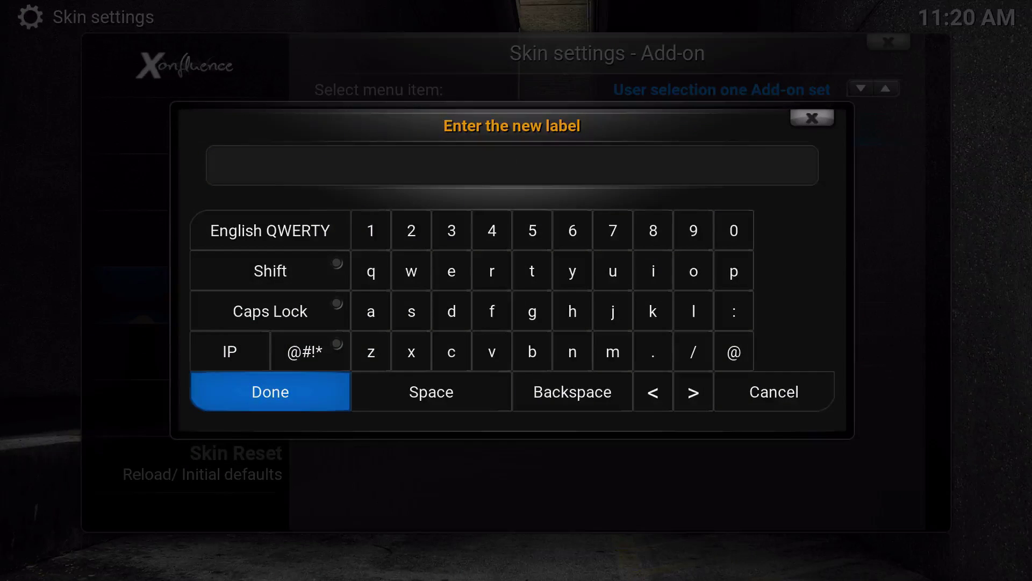
{"action": "type", "text": "Addons"}
{"action": "key", "text": "Return"}
{"action": "key", "text": "Return"}
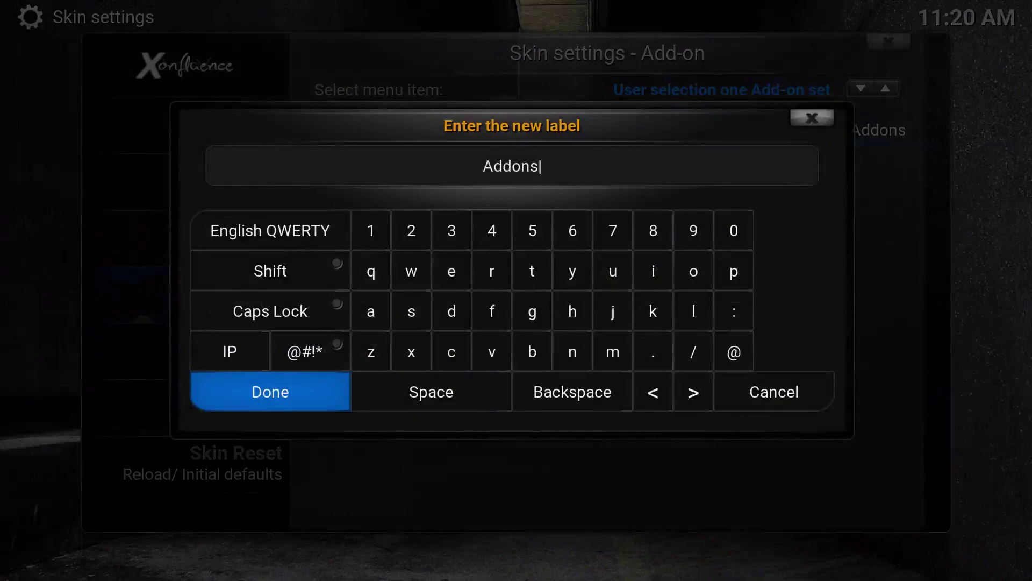
{"action": "key", "text": "BackSpace"}
{"action": "key", "text": "BackSpace"}
{"action": "key", "text": "BackSpace"}
{"action": "type", "text": "pps"}
{"action": "key", "text": "Return"}
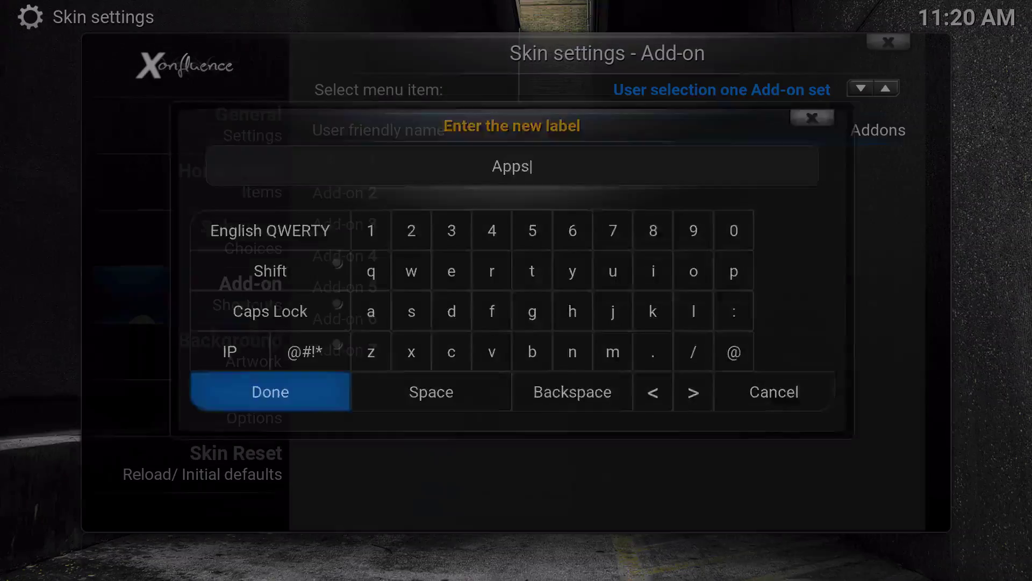
Set Add-on 1 to Exodus and Add-on 2 to Zen from the video add-ons
{"action": "key", "text": "Return"}
{"action": "key", "text": "Down"}
{"action": "key", "text": "Down"}
{"action": "key", "text": "Down"}
{"action": "key", "text": "Up"}
{"action": "key", "text": "Return"}
{"action": "key", "text": "Down"}
{"action": "key", "text": "Down"}
{"action": "key", "text": "Down"}
{"action": "key", "text": "Return"}
{"action": "key", "text": "Return"}
{"action": "key", "text": "Down"}
{"action": "key", "text": "Return"}
{"action": "key", "text": "Return"}
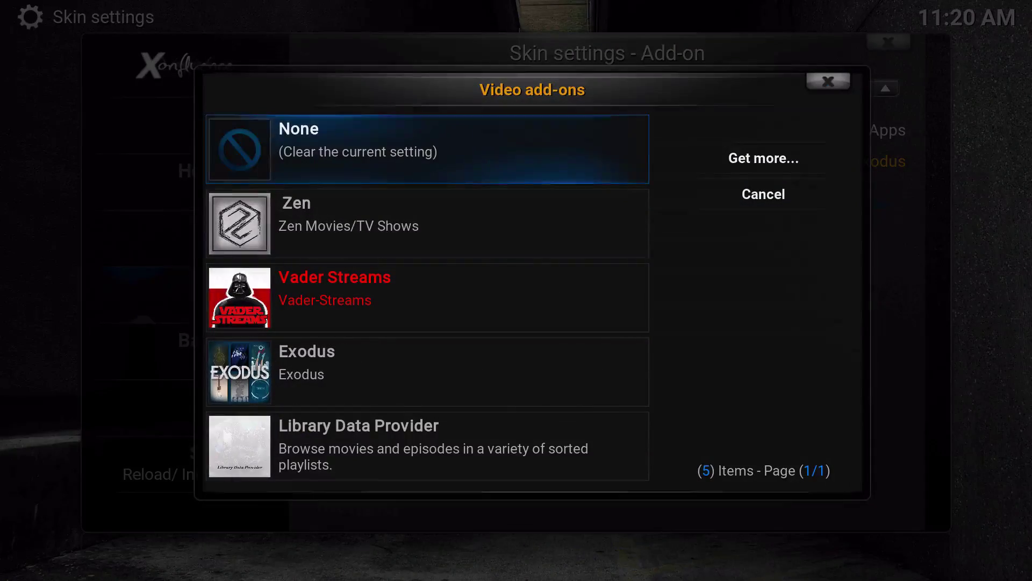
{"action": "key", "text": "Down"}
{"action": "key", "text": "Return"}
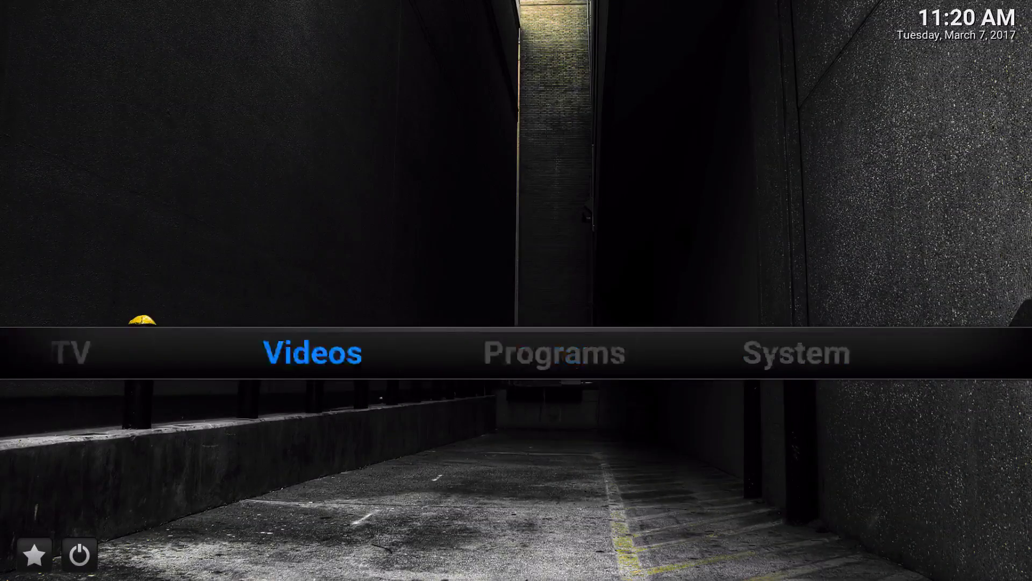
Open the Skin Settings home menu options and select Menu item 5, Videos
{"action": "key", "text": "Right"}
{"action": "key", "text": "Right"}
{"action": "key", "text": "Right"}
{"action": "key", "text": "Down"}
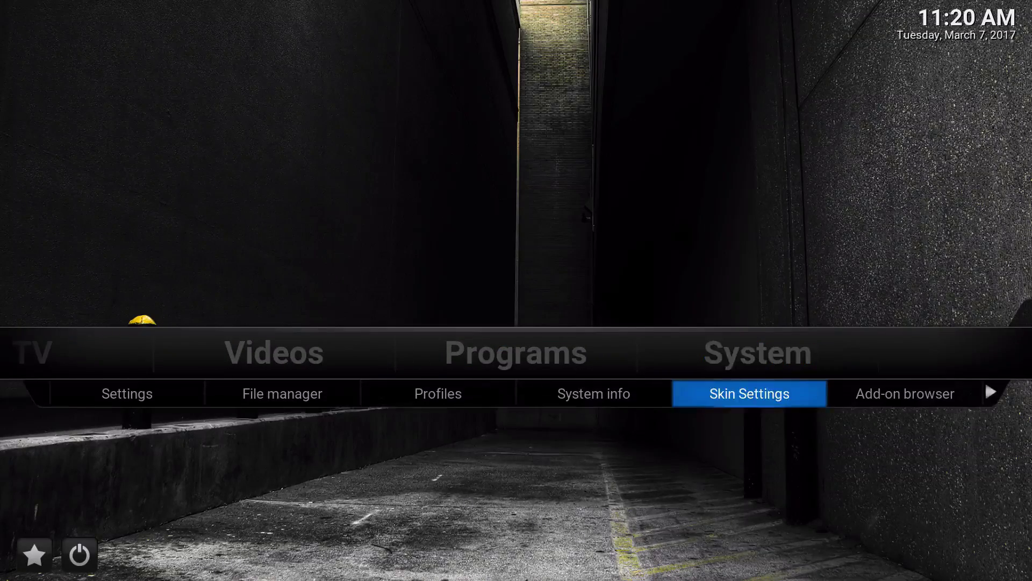
{"action": "key", "text": "Return"}
{"action": "key", "text": "Up"}
{"action": "key", "text": "Up"}
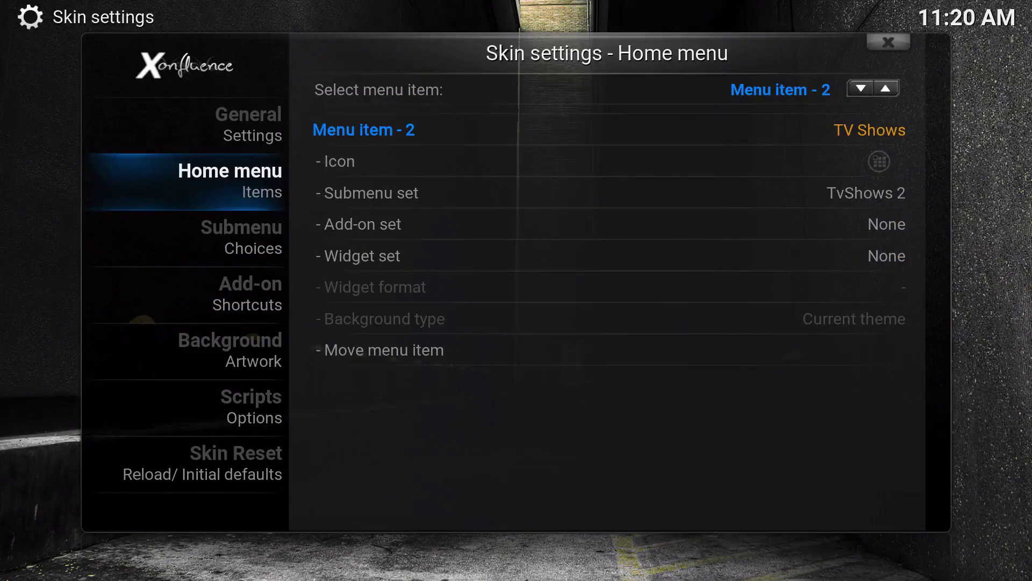
{"action": "key", "text": "Right"}
{"action": "key", "text": "Right"}
{"action": "key", "text": "Right"}
{"action": "key", "text": "Right"}
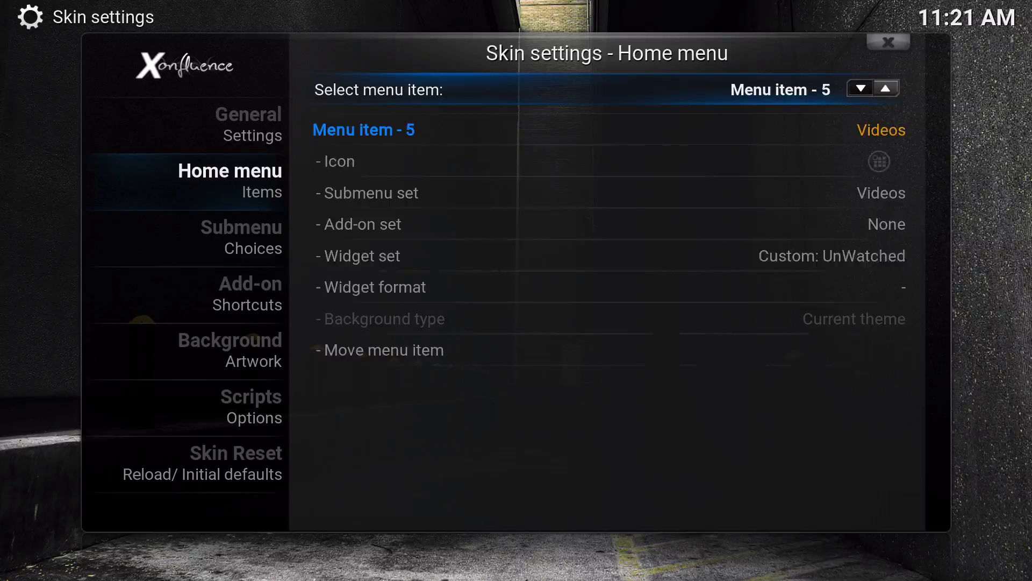
{"action": "key", "text": "Right"}
{"action": "key", "text": "Right"}
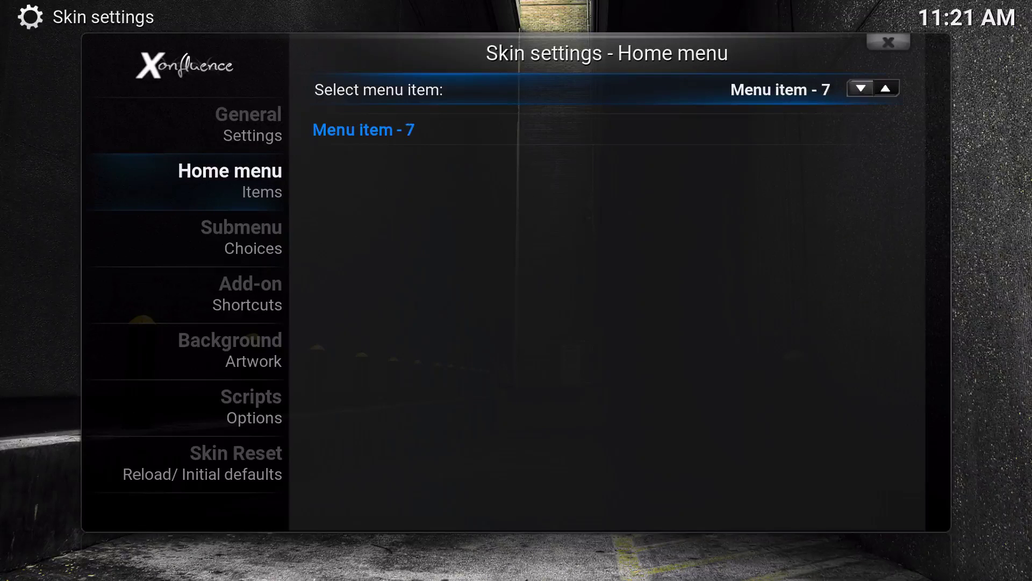
{"action": "key", "text": "Right"}
{"action": "key", "text": "Right"}
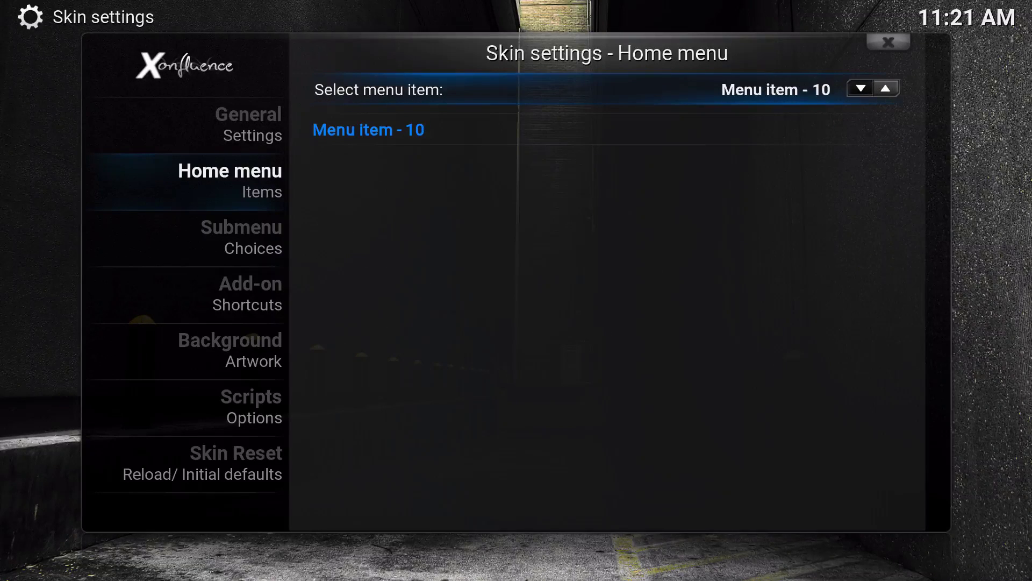
{"action": "key", "text": "Left"}
{"action": "key", "text": "Left"}
{"action": "key", "text": "Left"}
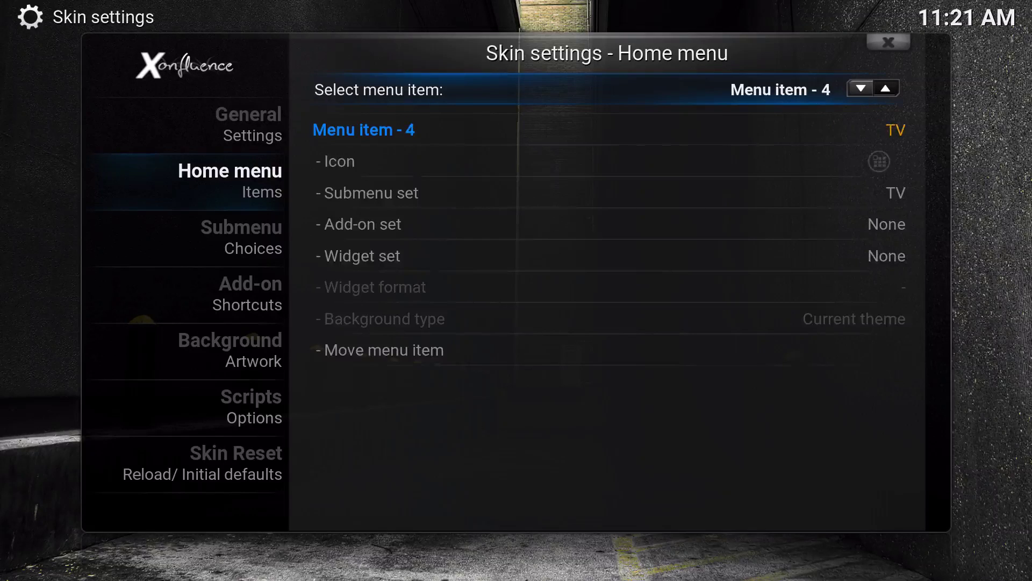
{"action": "key", "text": "Right"}
Assign the Apps add-on set to the Videos menu item
{"action": "key", "text": "Down"}
{"action": "key", "text": "Down"}
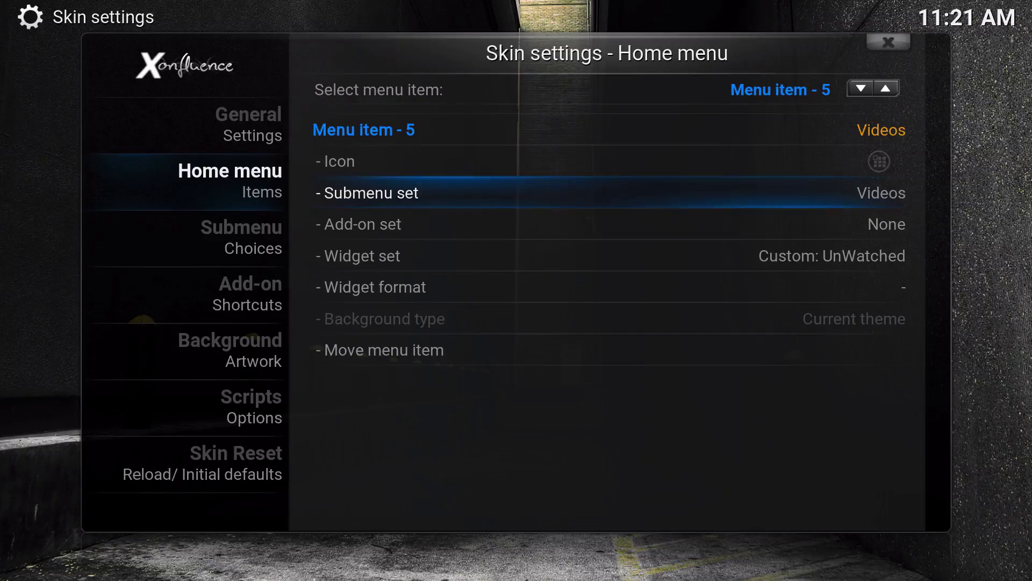
{"action": "key", "text": "Down"}
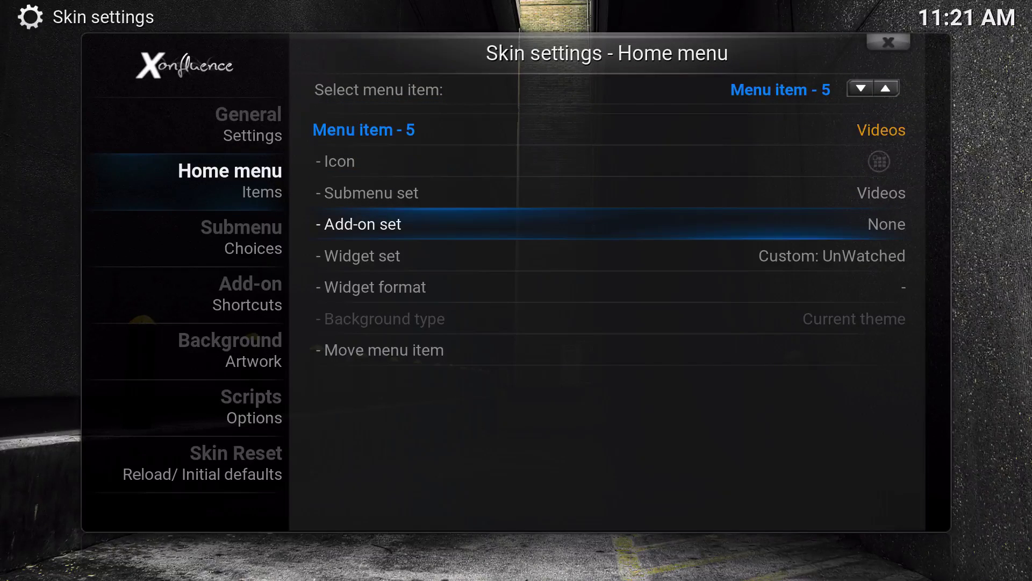
{"action": "key", "text": "Return"}
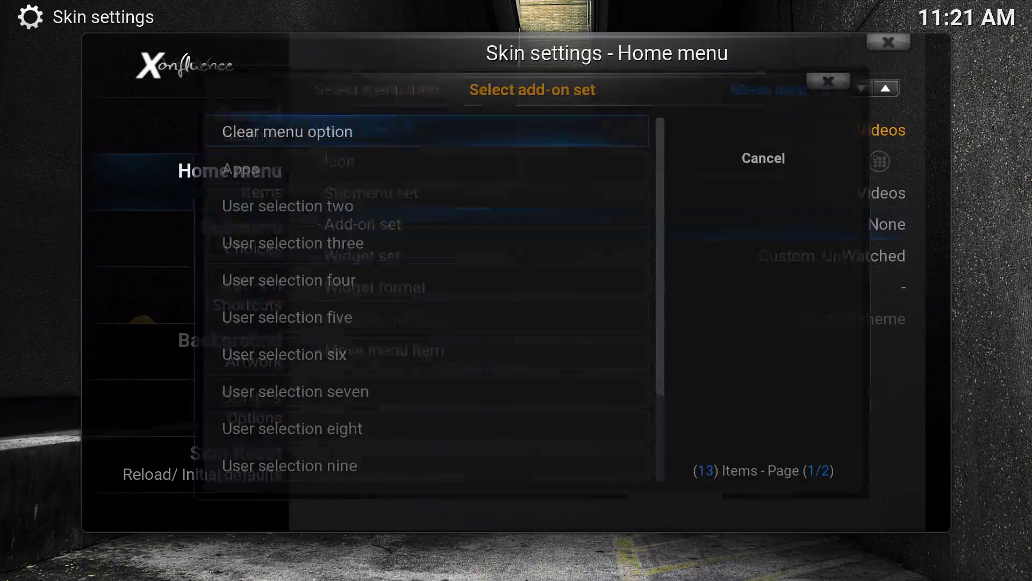
{"action": "key", "text": "Down"}
{"action": "key", "text": "Return"}
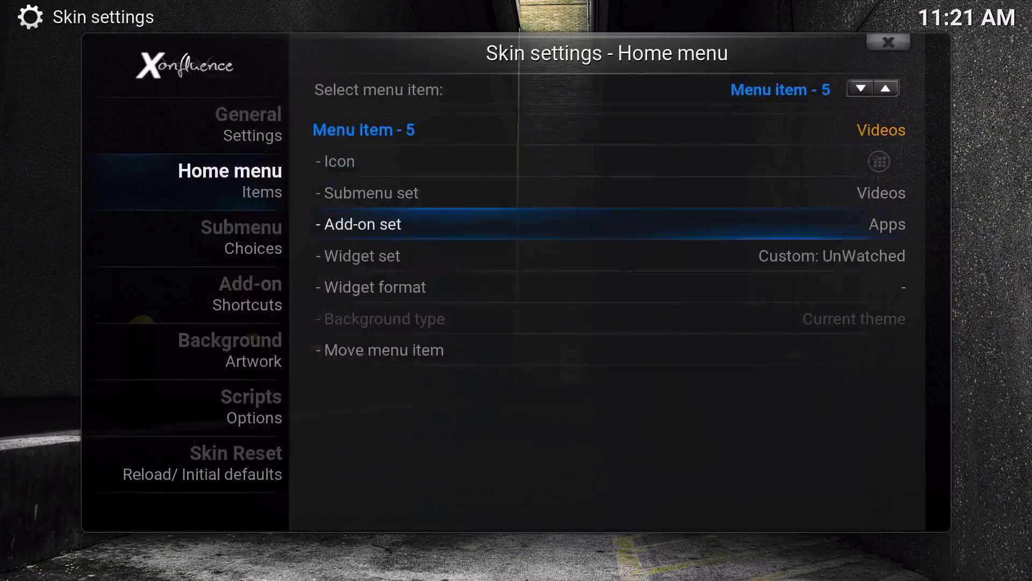
{"action": "key", "text": "Escape"}
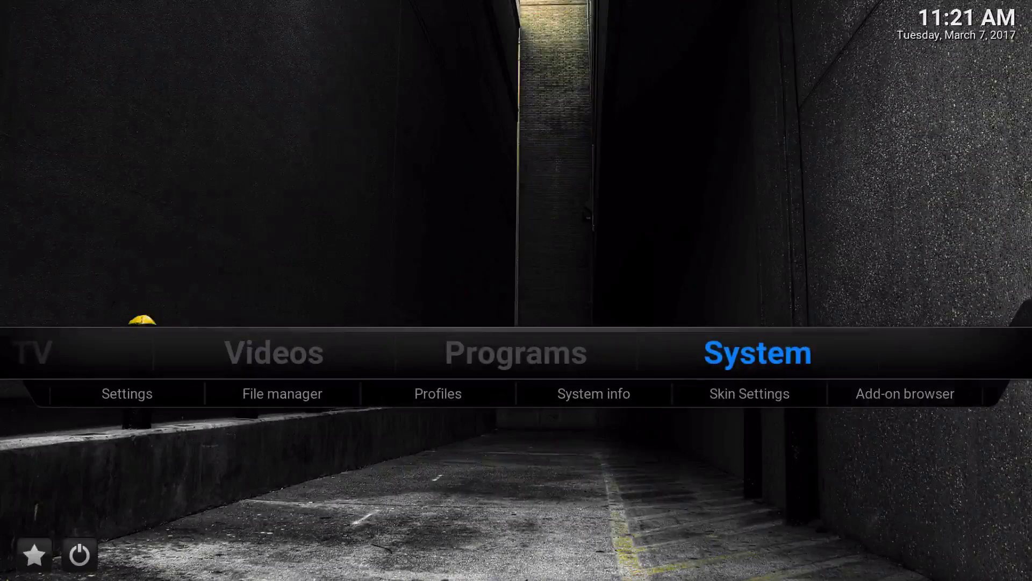
{"action": "key", "text": "Left"}
{"action": "key", "text": "Left"}
{"action": "key", "text": "Down"}
{"action": "key", "text": "Down"}
{"action": "key", "text": "Left"}
{"action": "key", "text": "Up"}
{"action": "key", "text": "Up"}
{"action": "key", "text": "Down"}
{"action": "key", "text": "Down"}
{"action": "key", "text": "Return"}
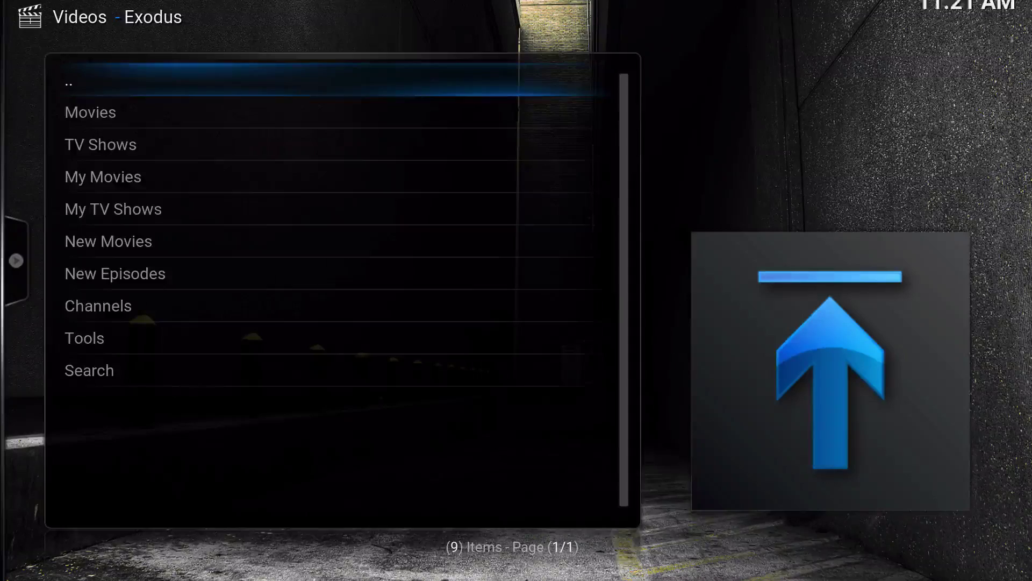
{"action": "key", "text": "Down"}
{"action": "key", "text": "Down"}
{"action": "key", "text": "Down"}
{"action": "key", "text": "Down"}
{"action": "key", "text": "Down"}
{"action": "key", "text": "Up"}
{"action": "key", "text": "Up"}
{"action": "key", "text": "Up"}
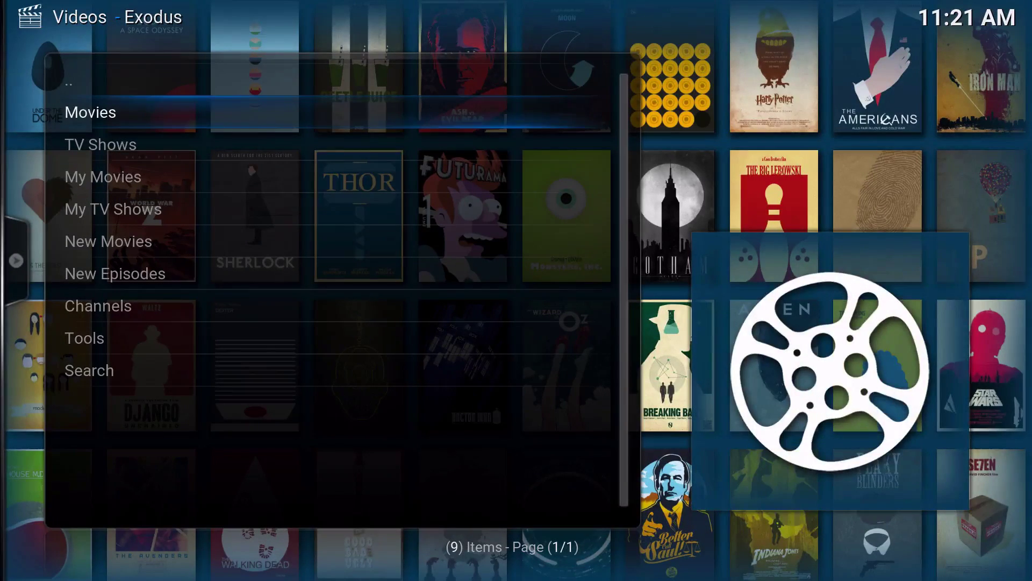
{"action": "key", "text": "Down"}
{"action": "key", "text": "Down"}
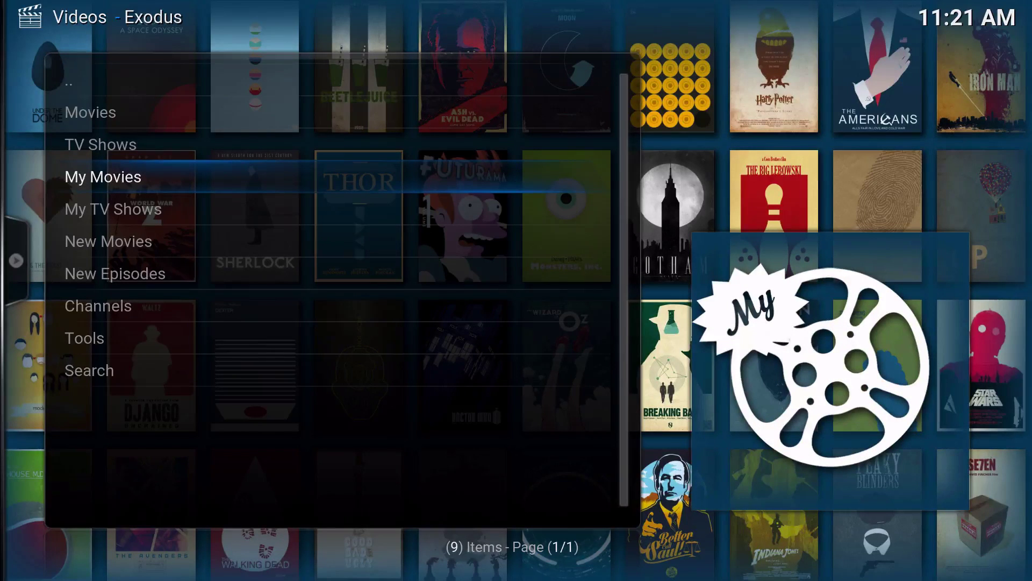
{"action": "key", "text": "c"}
{"action": "key", "text": "Return"}
{"action": "key", "text": "Escape"}
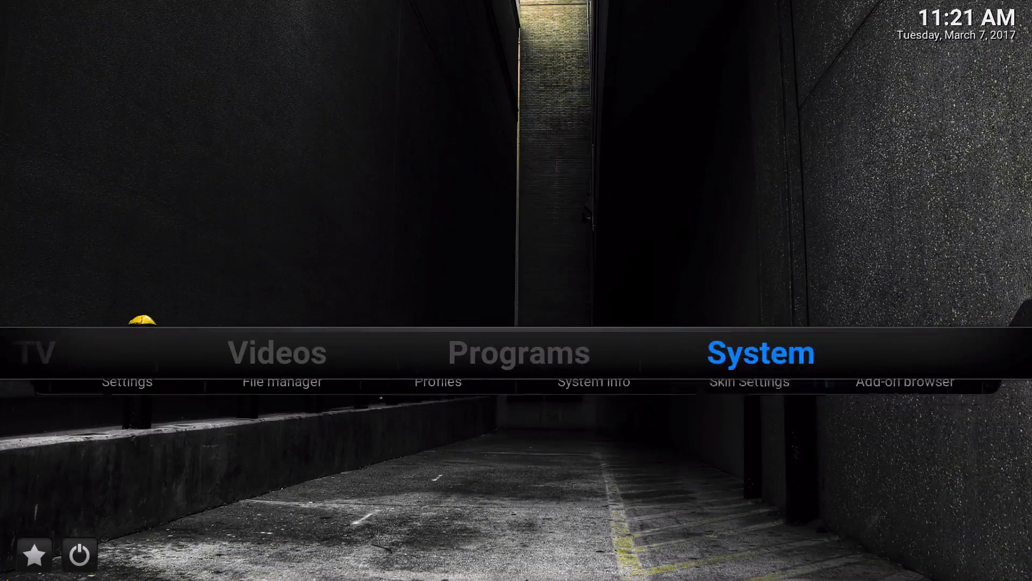
Set Add-on 3 to the My Movies favourite, keeping My Movies as its title
{"action": "key", "text": "Right"}
{"action": "key", "text": "Right"}
{"action": "key", "text": "Return"}
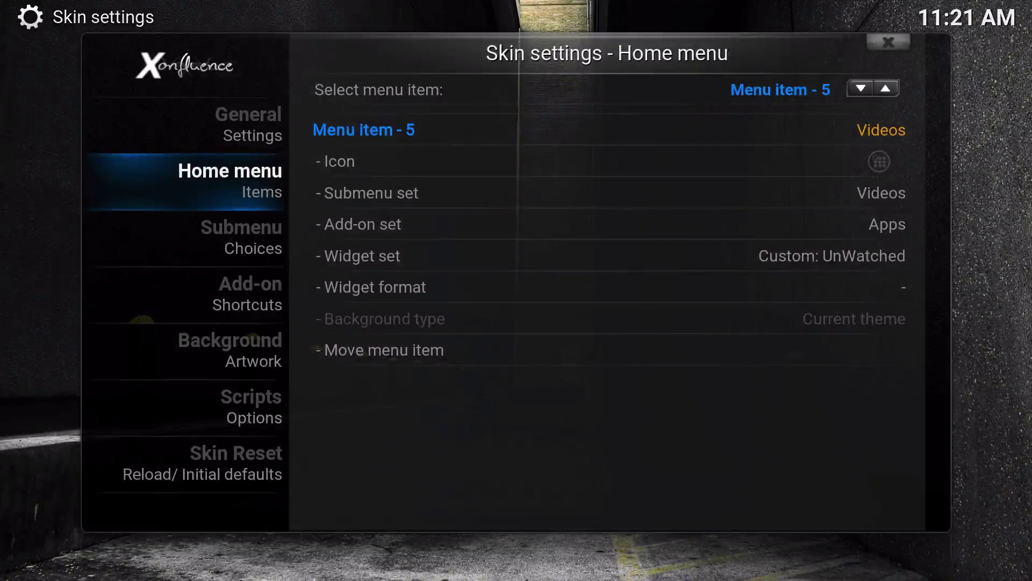
{"action": "key", "text": "Down"}
{"action": "key", "text": "Down"}
{"action": "key", "text": "Right"}
{"action": "key", "text": "Down"}
{"action": "key", "text": "Down"}
{"action": "key", "text": "Down"}
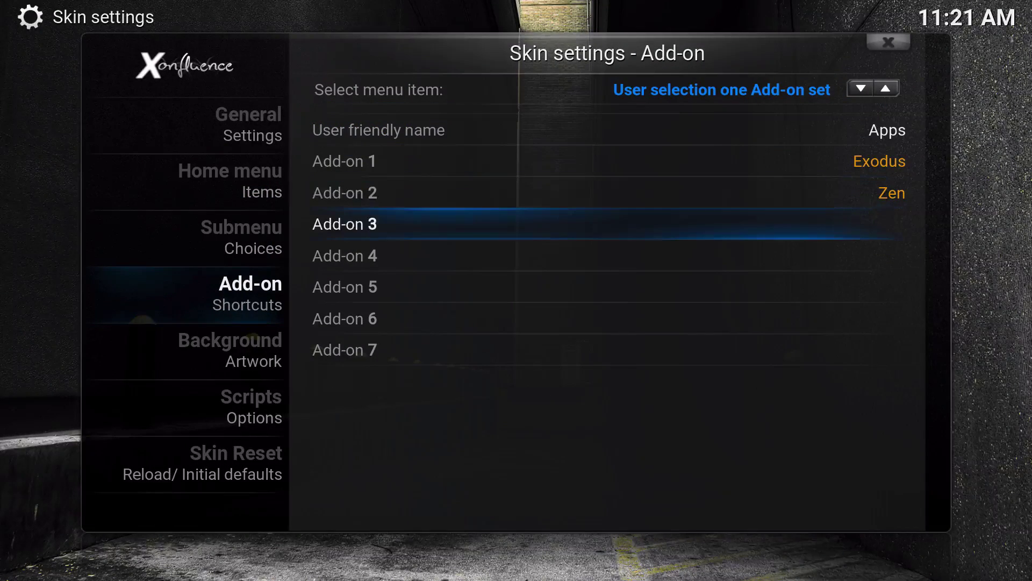
{"action": "key", "text": "Return"}
{"action": "key", "text": "Up"}
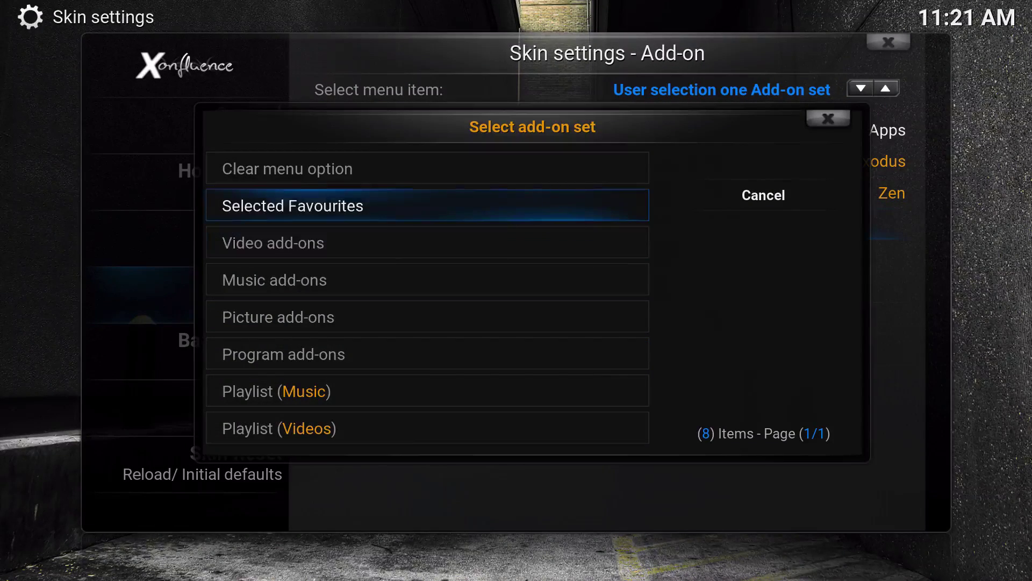
{"action": "key", "text": "Return"}
{"action": "key", "text": "Down"}
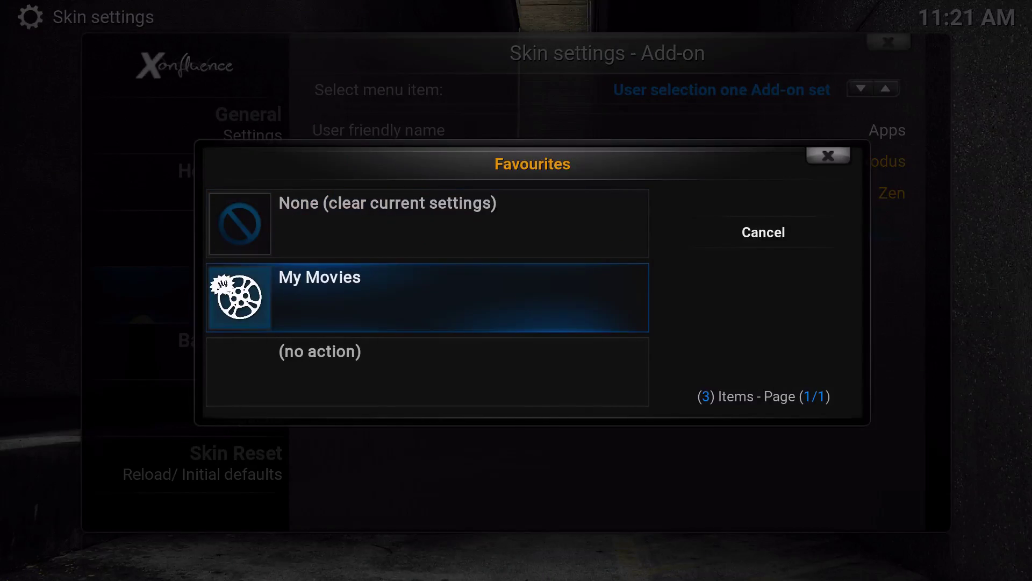
{"action": "key", "text": "Return"}
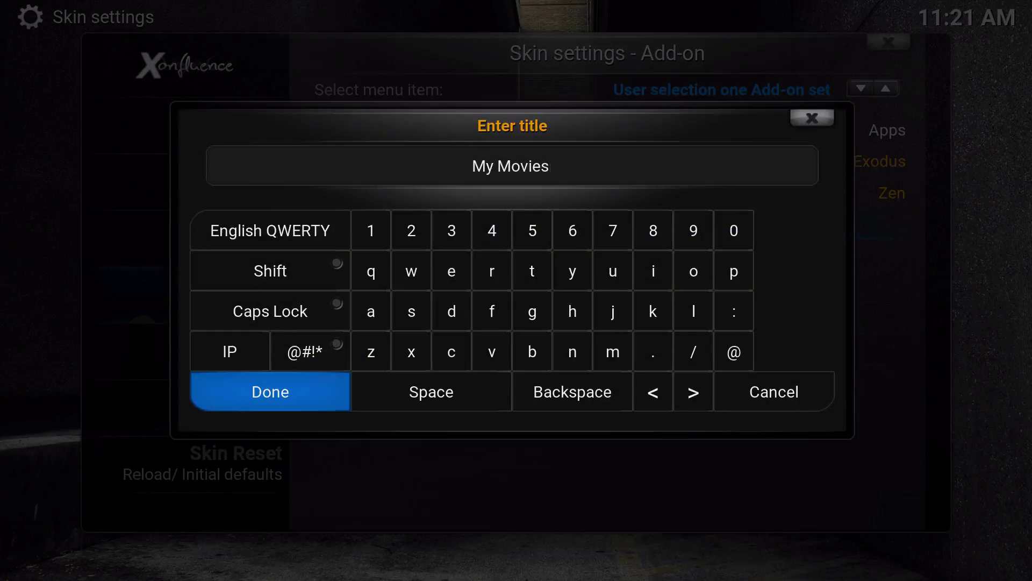
{"action": "key", "text": "Return"}
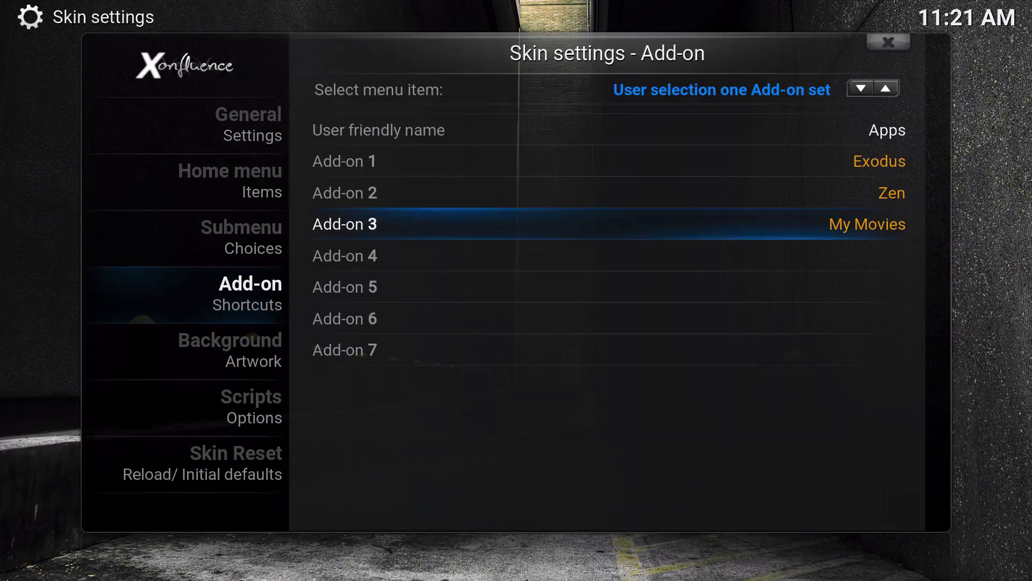
Leave the add-on shortcut settings and close Skin Settings
{"action": "key", "text": "Left"}
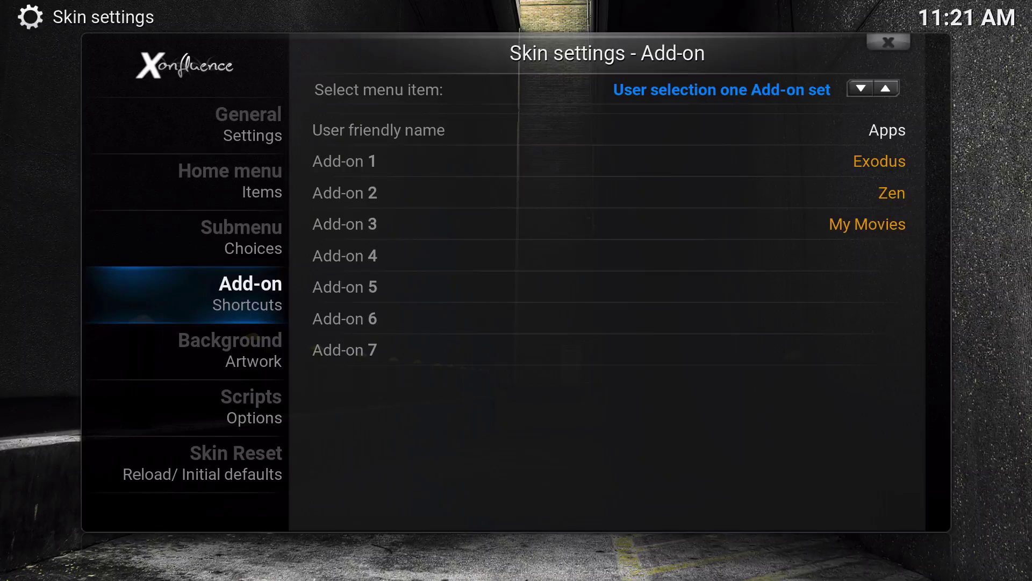
{"action": "key", "text": "Up"}
{"action": "key", "text": "Up"}
{"action": "key", "text": "Right"}
{"action": "key", "text": "Down"}
{"action": "key", "text": "Down"}
{"action": "key", "text": "Down"}
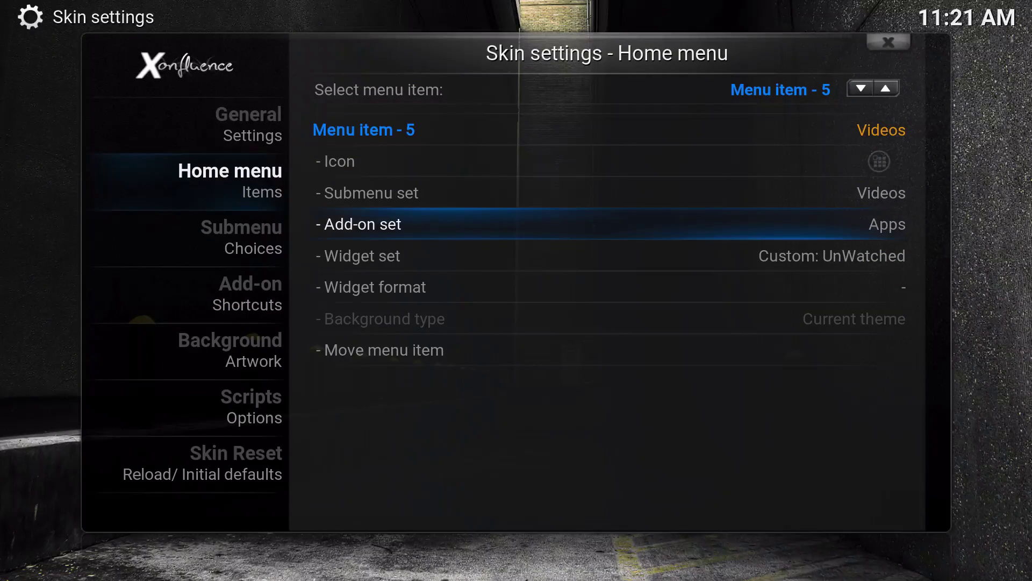
{"action": "key", "text": "Escape"}
Open the My Movies shortcut under Videos to test it, then return home
{"action": "key", "text": "Left"}
{"action": "key", "text": "Left"}
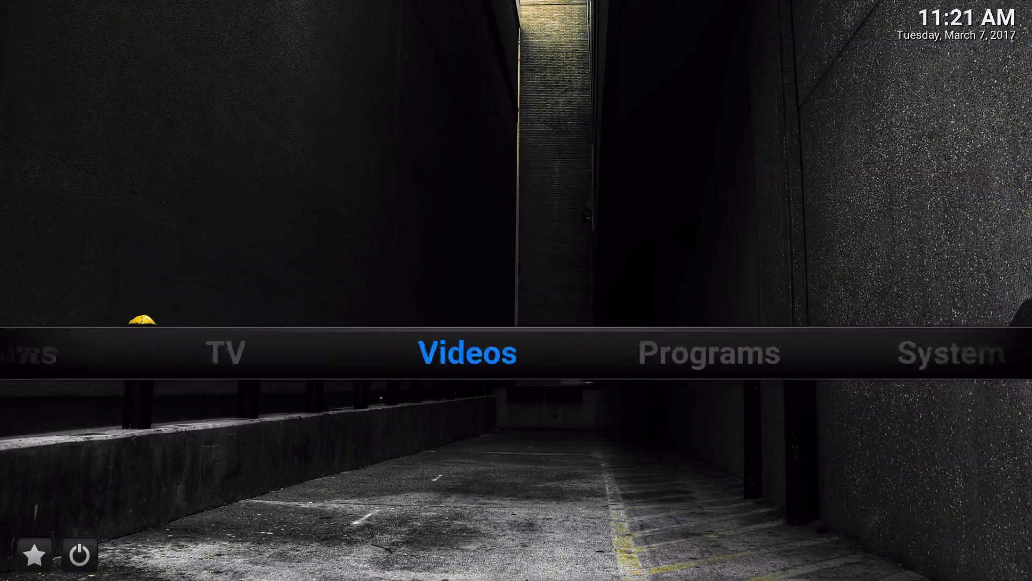
{"action": "key", "text": "Down"}
{"action": "key", "text": "Down"}
{"action": "key", "text": "Right"}
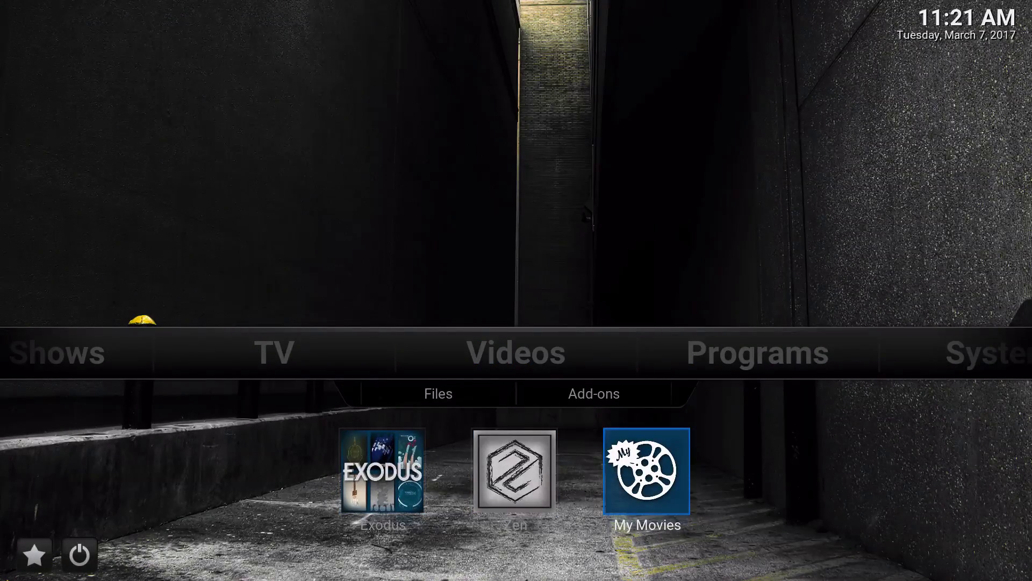
{"action": "key", "text": "Return"}
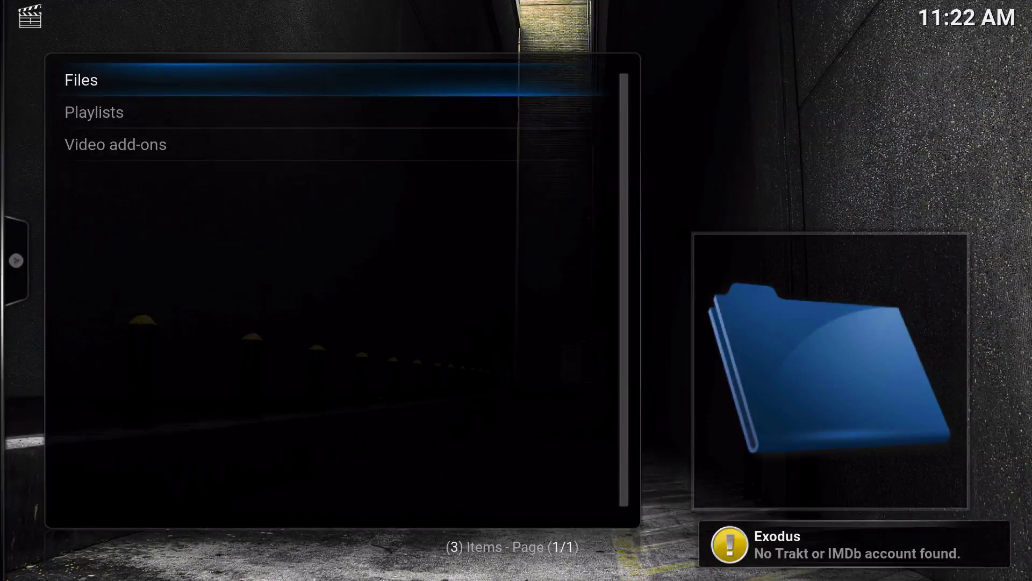
{"action": "key", "text": "Escape"}
Browse the home sections through Movies and TV Shows to System
{"action": "key", "text": "Down"}
{"action": "key", "text": "Down"}
{"action": "key", "text": "Up"}
{"action": "key", "text": "Up"}
{"action": "key", "text": "Left"}
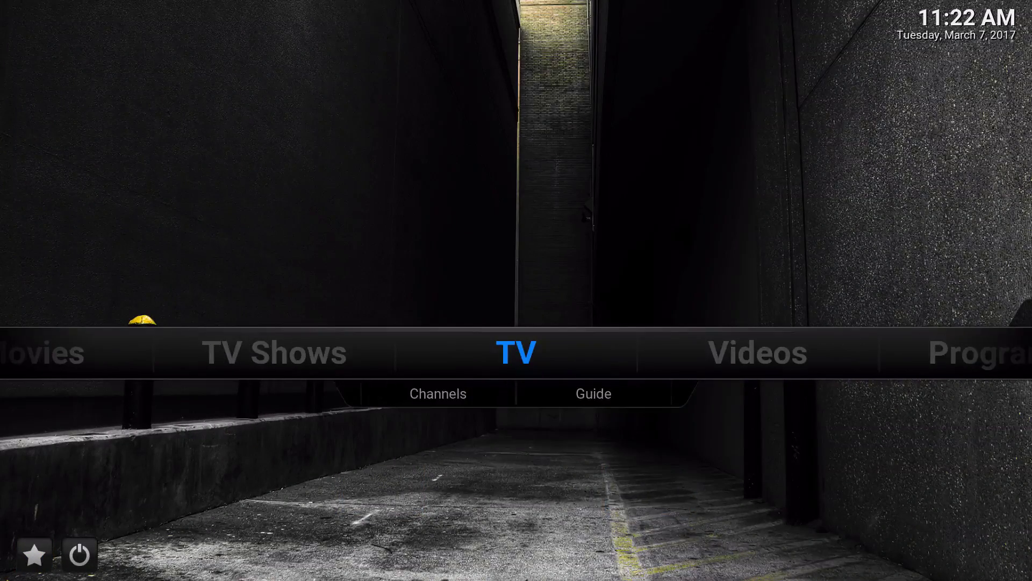
{"action": "key", "text": "Right"}
{"action": "key", "text": "Right"}
{"action": "key", "text": "Left"}
{"action": "key", "text": "Left"}
{"action": "key", "text": "Left"}
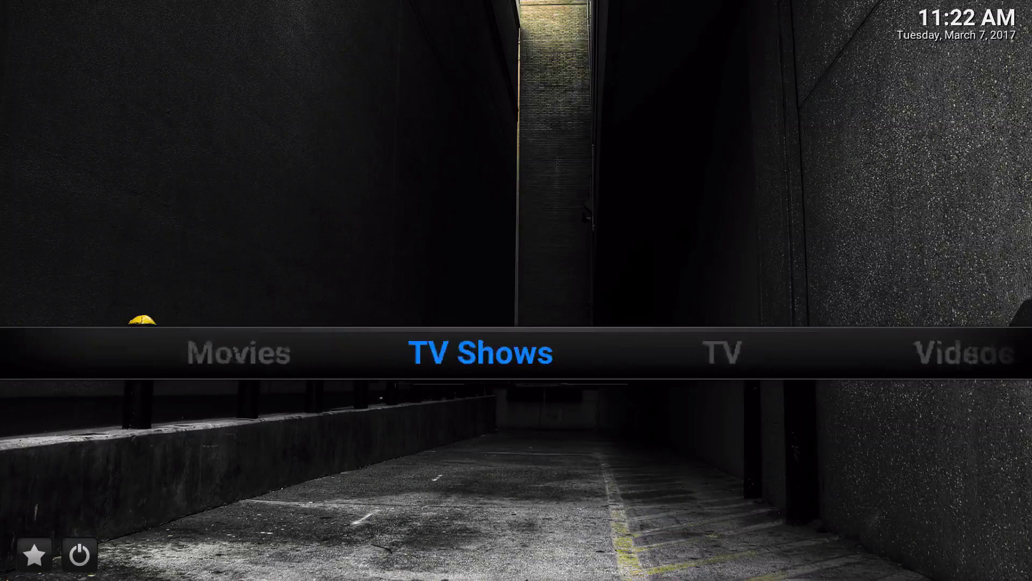
{"action": "key", "text": "Right"}
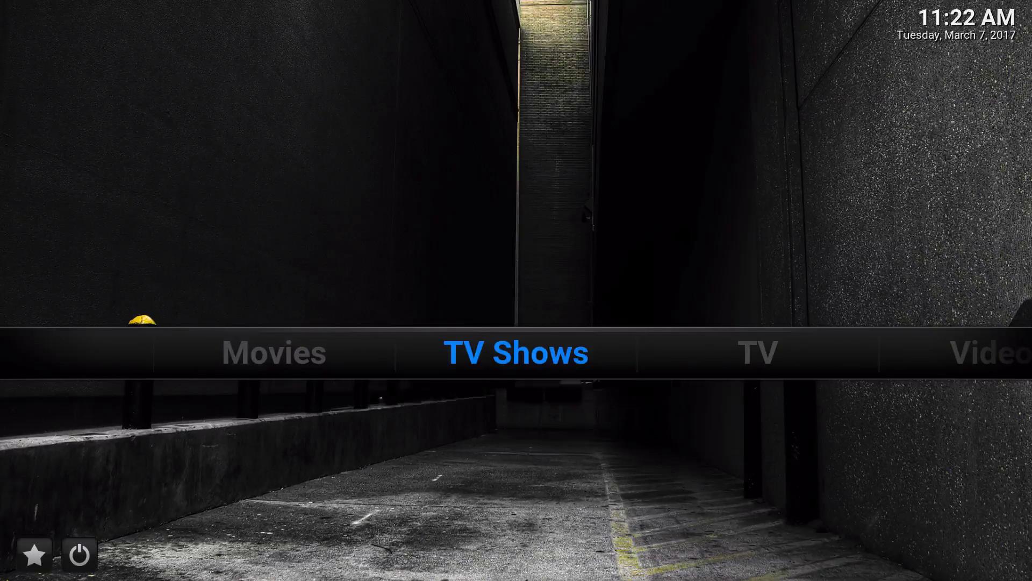
{"action": "key", "text": "Right"}
{"action": "key", "text": "Right"}
{"action": "key", "text": "Right"}
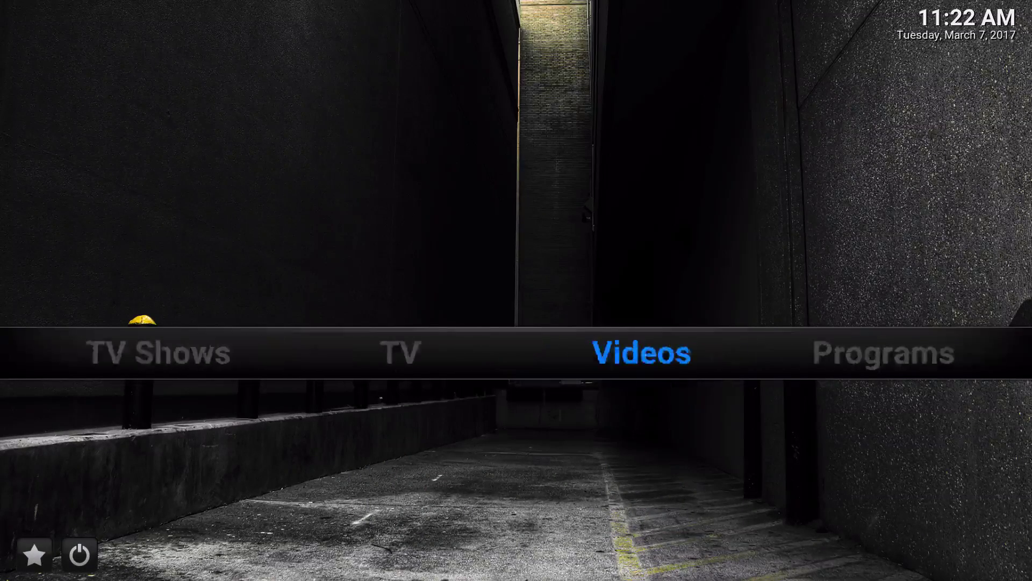
{"action": "key", "text": "Down"}
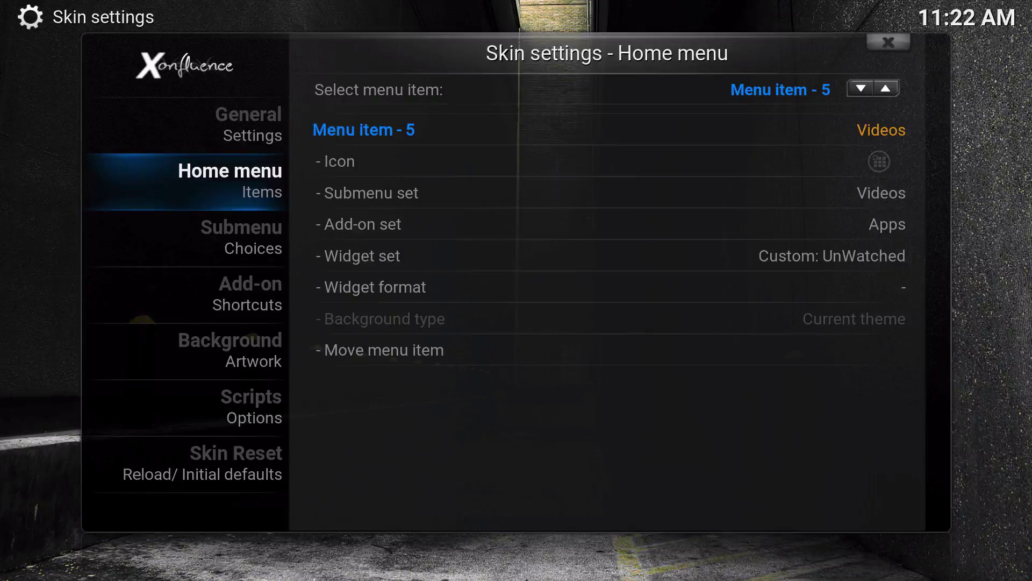
{"action": "key", "text": "Right"}
{"action": "key", "text": "Up"}
{"action": "key", "text": "Up"}
{"action": "key", "text": "Up"}
{"action": "key", "text": "Left"}
{"action": "key", "text": "Left"}
{"action": "key", "text": "Left"}
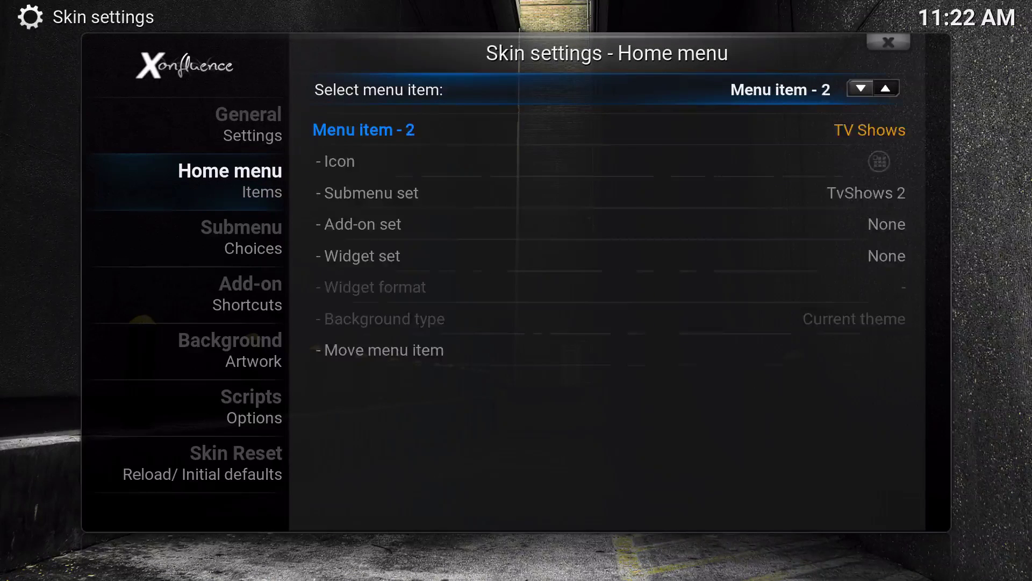
{"action": "key", "text": "Down"}
{"action": "key", "text": "Down"}
{"action": "key", "text": "Down"}
{"action": "key", "text": "Down"}
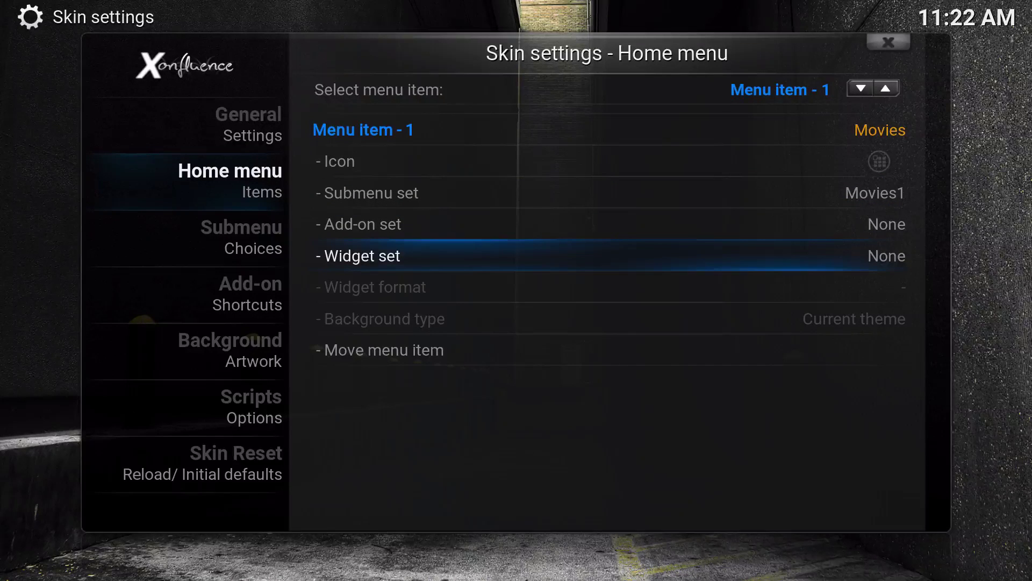
{"action": "key", "text": "Return"}
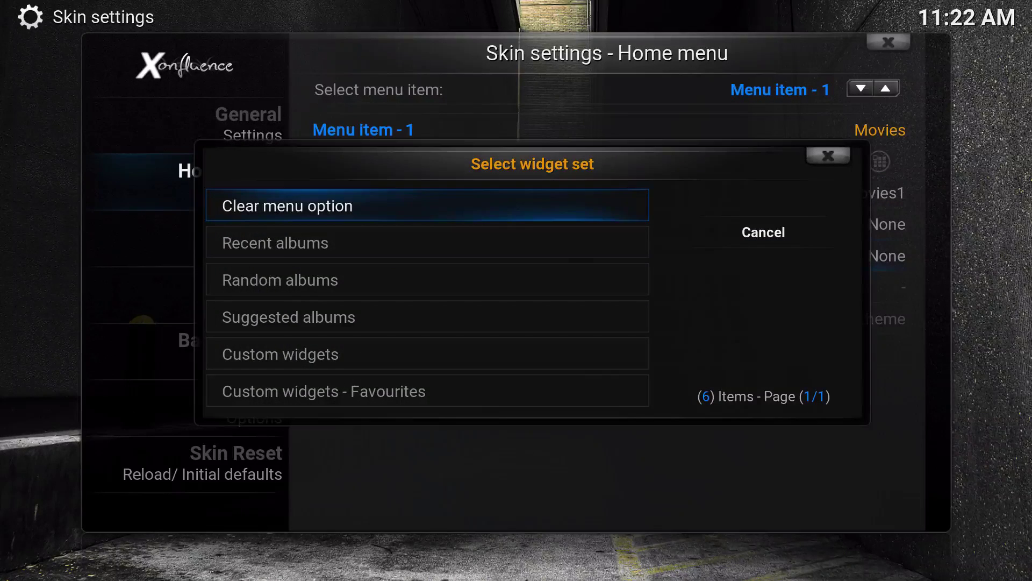
{"action": "key", "text": "Down"}
{"action": "key", "text": "Down"}
{"action": "key", "text": "Down"}
{"action": "key", "text": "Down"}
{"action": "key", "text": "Down"}
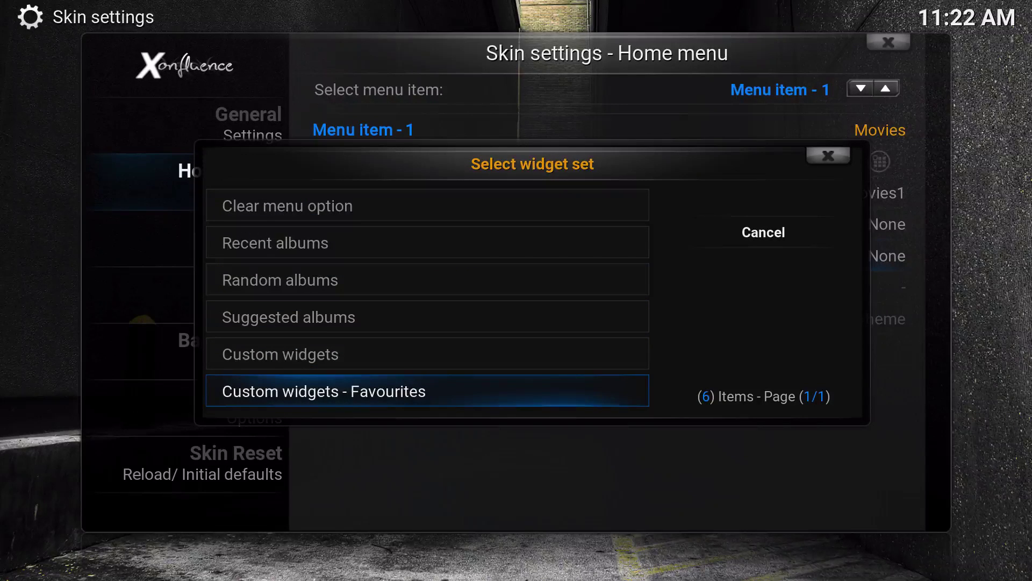
{"action": "key", "text": "Up"}
{"action": "key", "text": "Down"}
{"action": "key", "text": "Up"}
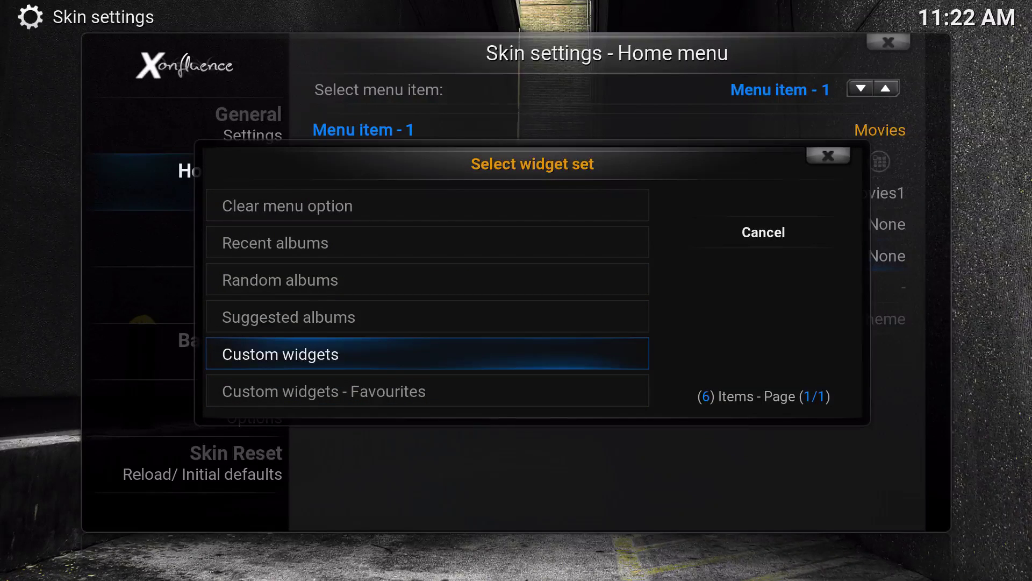
{"action": "key", "text": "Escape"}
{"action": "key", "text": "Escape"}
Open Exodus from the Videos shortcuts and enter its Movies section
{"action": "key", "text": "Left"}
{"action": "key", "text": "Left"}
{"action": "key", "text": "Left"}
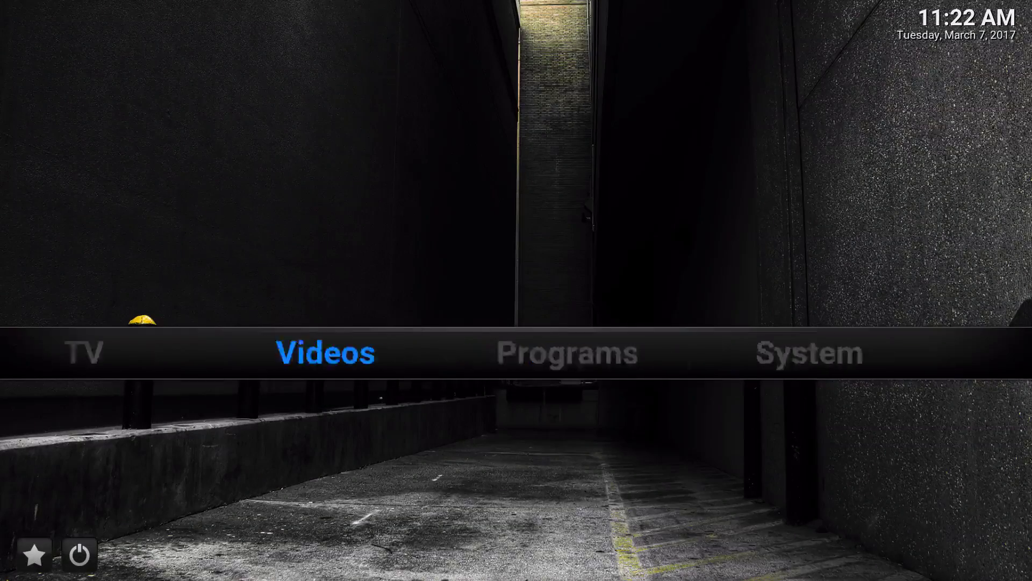
{"action": "key", "text": "Right"}
{"action": "key", "text": "Right"}
{"action": "key", "text": "Down"}
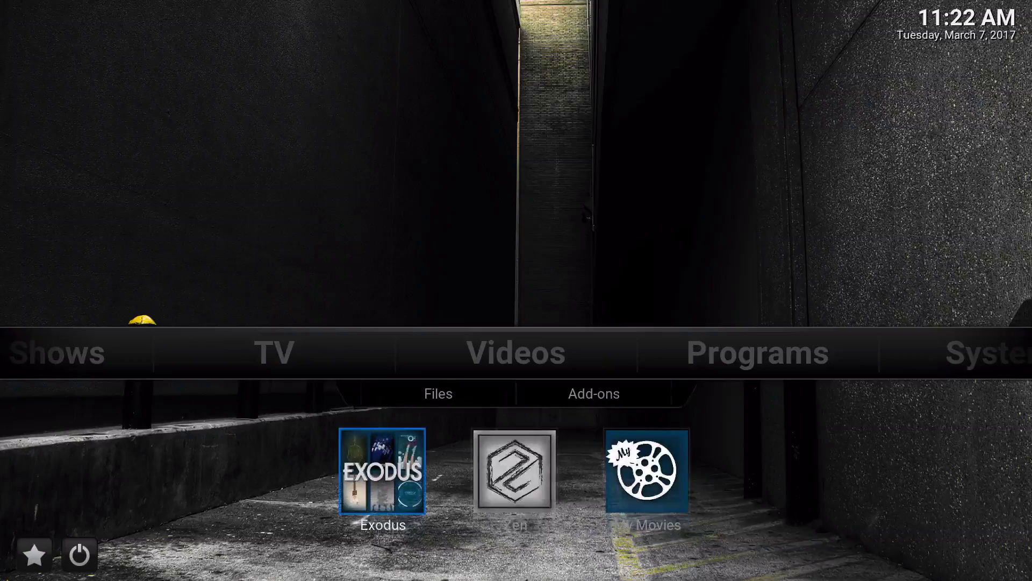
{"action": "key", "text": "Return"}
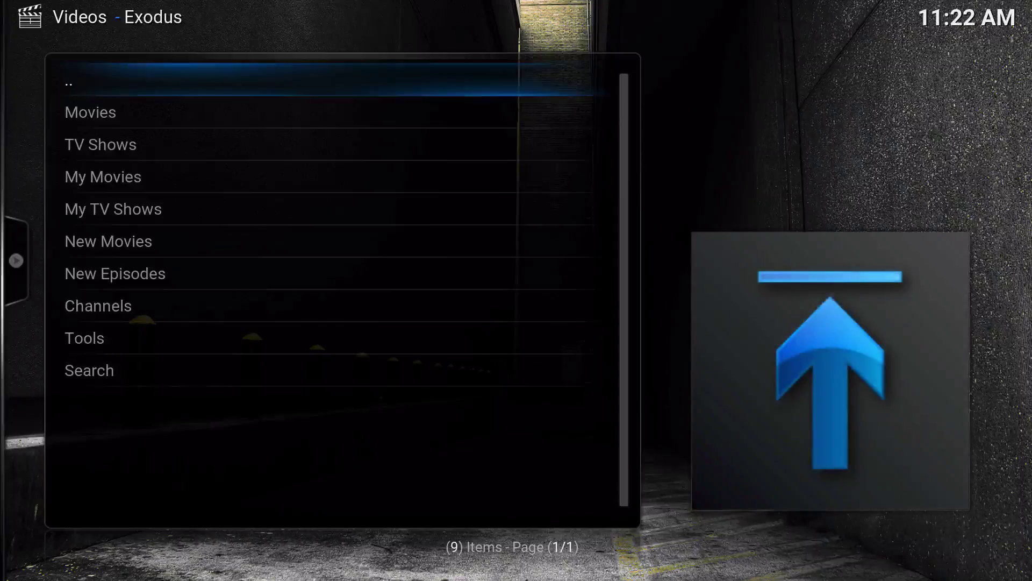
{"action": "key", "text": "Down"}
{"action": "key", "text": "Down"}
{"action": "key", "text": "Down"}
{"action": "key", "text": "Up"}
{"action": "key", "text": "Up"}
{"action": "key", "text": "Up"}
{"action": "key", "text": "Return"}
Add People Watching to favourites through its context menu
{"action": "key", "text": "Down"}
{"action": "key", "text": "Down"}
{"action": "key", "text": "Down"}
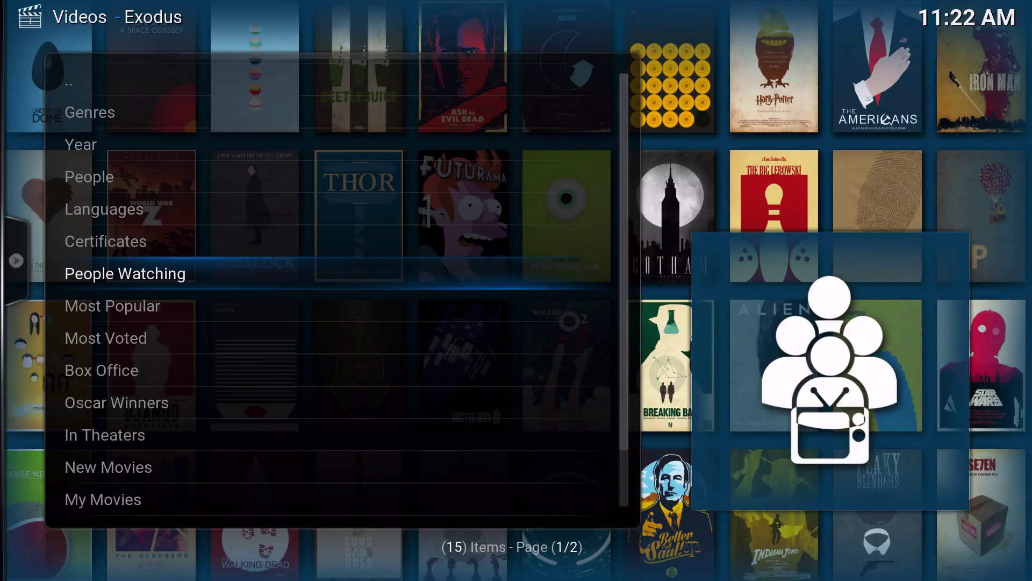
{"action": "key", "text": "c"}
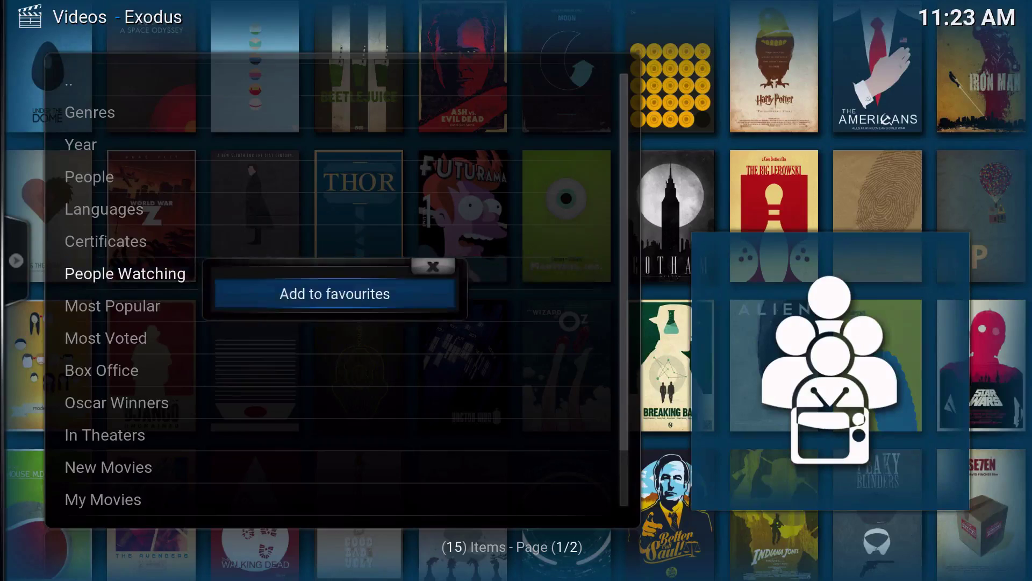
{"action": "key", "text": "Return"}
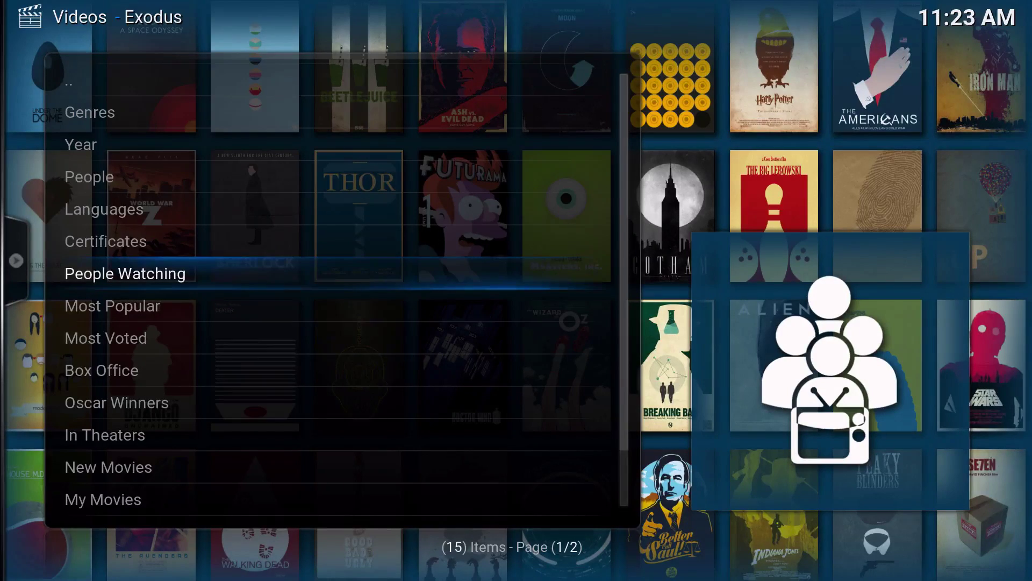
Back out to home, open Zen from the Videos shortcuts and enter TV Shows
{"action": "key", "text": "BackSpace"}
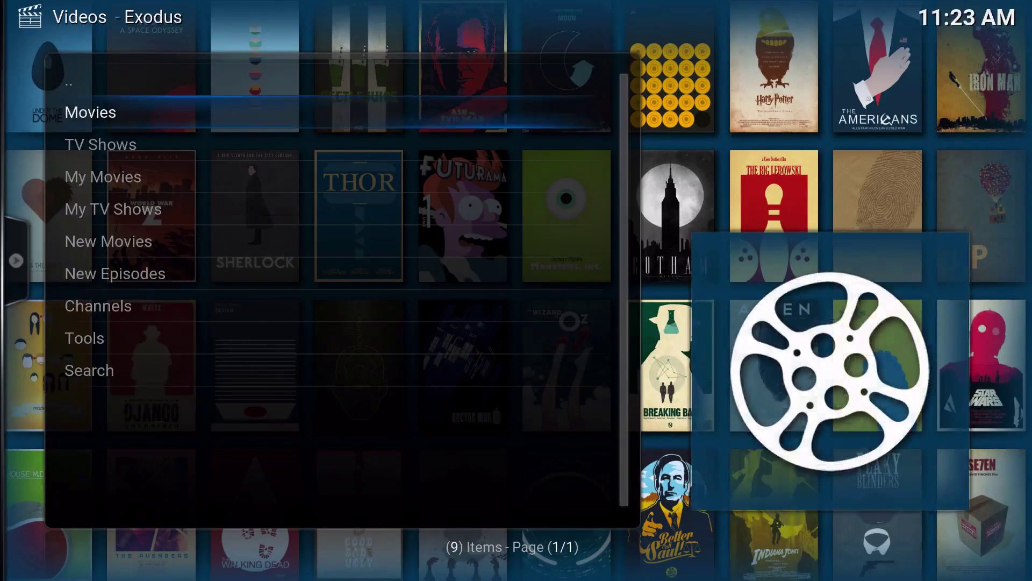
{"action": "key", "text": "BackSpace"}
{"action": "key", "text": "BackSpace"}
{"action": "key", "text": "Down"}
{"action": "key", "text": "Down"}
{"action": "key", "text": "Right"}
{"action": "key", "text": "Return"}
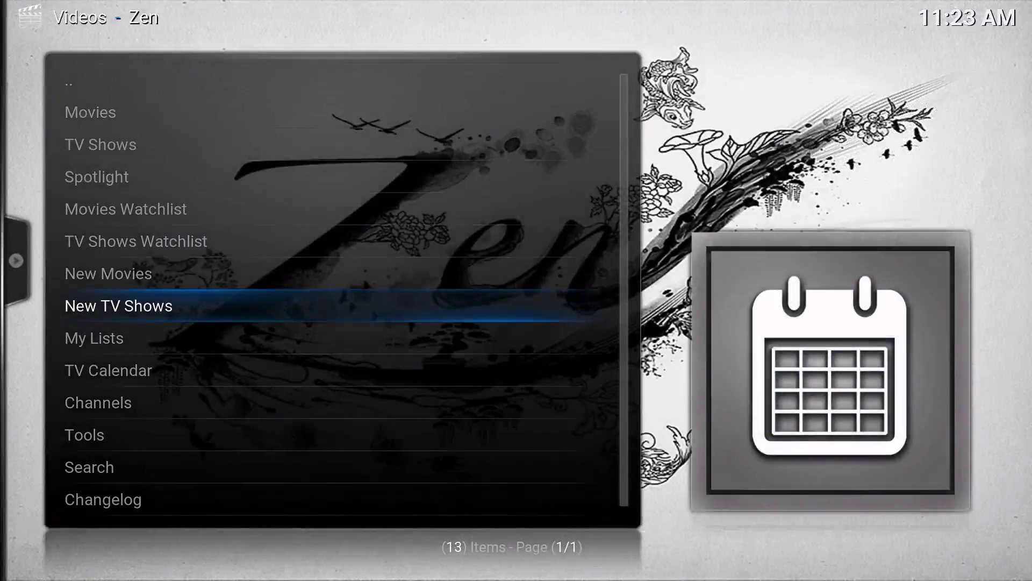
{"action": "key", "text": "Up"}
{"action": "key", "text": "Up"}
{"action": "key", "text": "Up"}
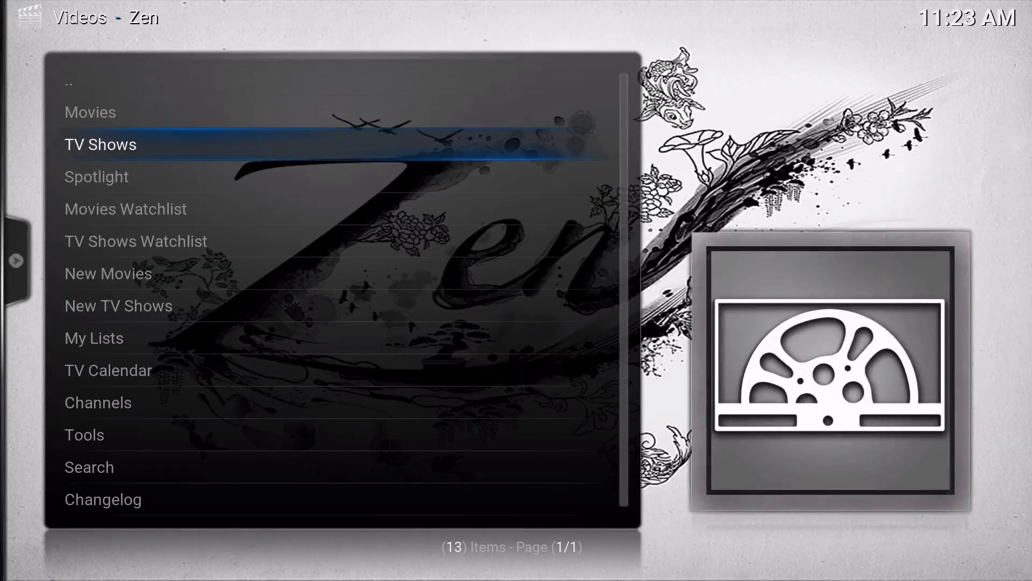
{"action": "key", "text": "Return"}
Add Zen's Featured TV category to favourites and go back home
{"action": "key", "text": "Down"}
{"action": "key", "text": "Down"}
{"action": "key", "text": "Down"}
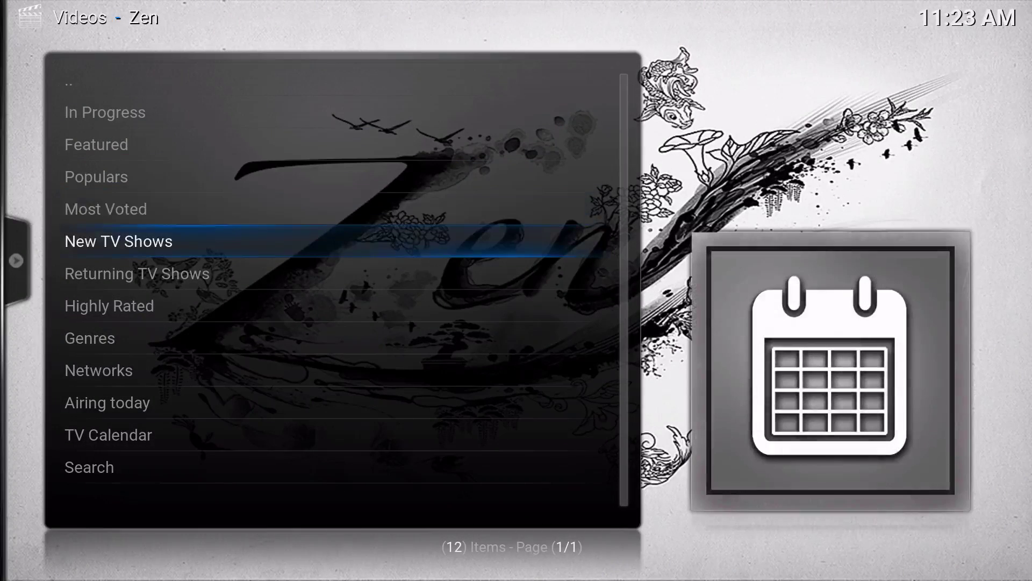
{"action": "key", "text": "Up"}
{"action": "key", "text": "Up"}
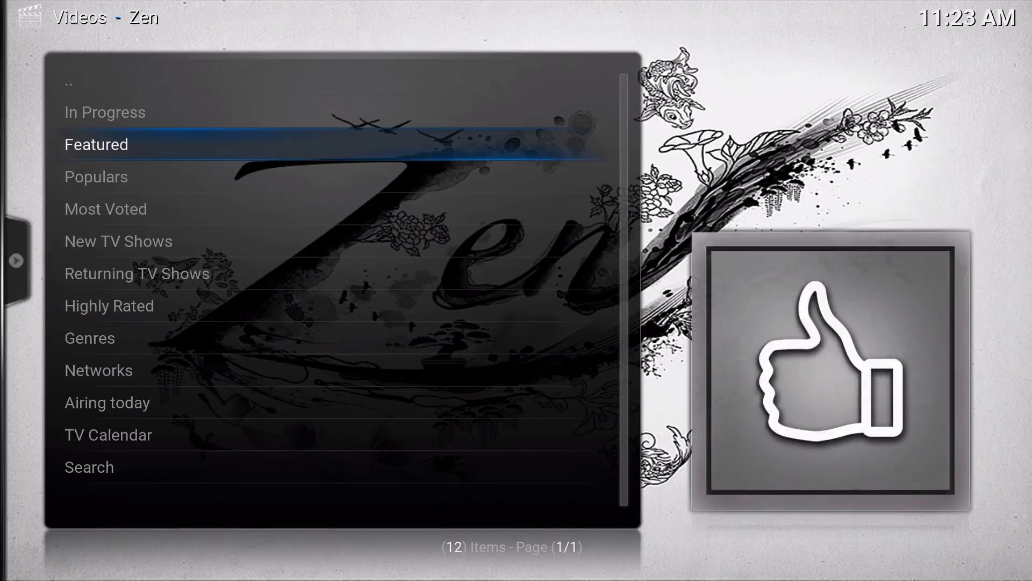
{"action": "key", "text": "Up"}
{"action": "key", "text": "Down"}
{"action": "key", "text": "c"}
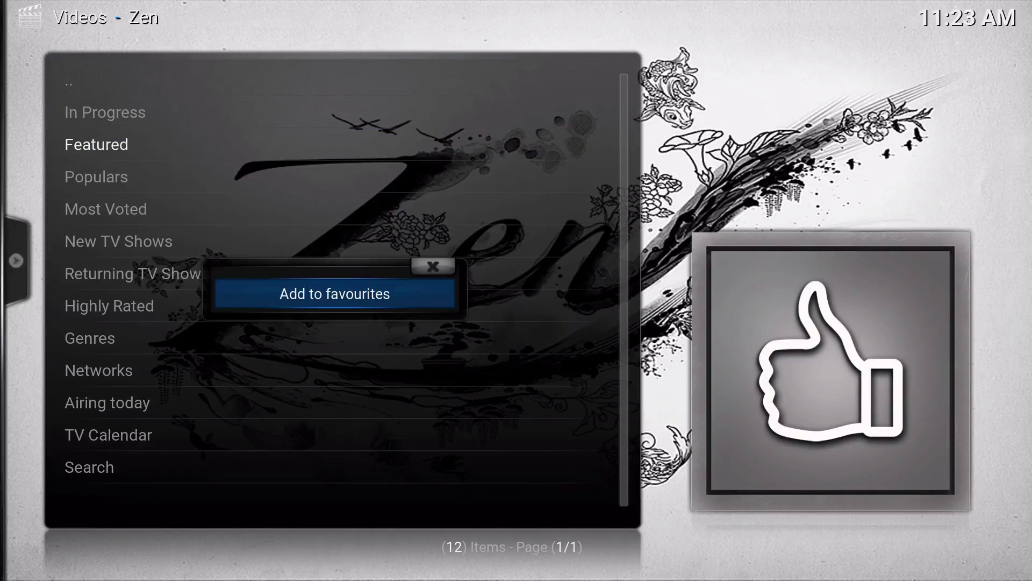
{"action": "key", "text": "Return"}
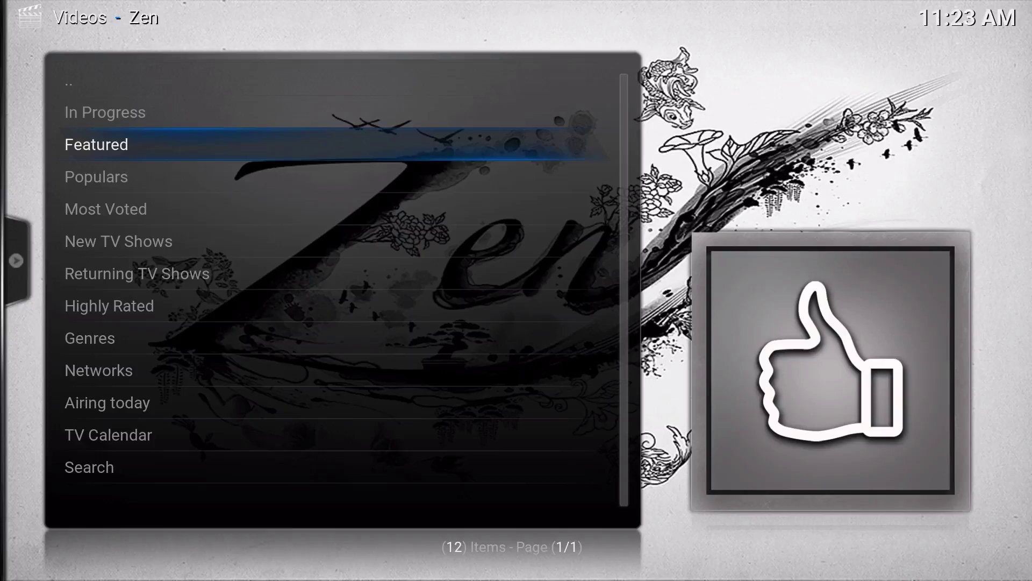
{"action": "key", "text": "BackSpace"}
{"action": "key", "text": "BackSpace"}
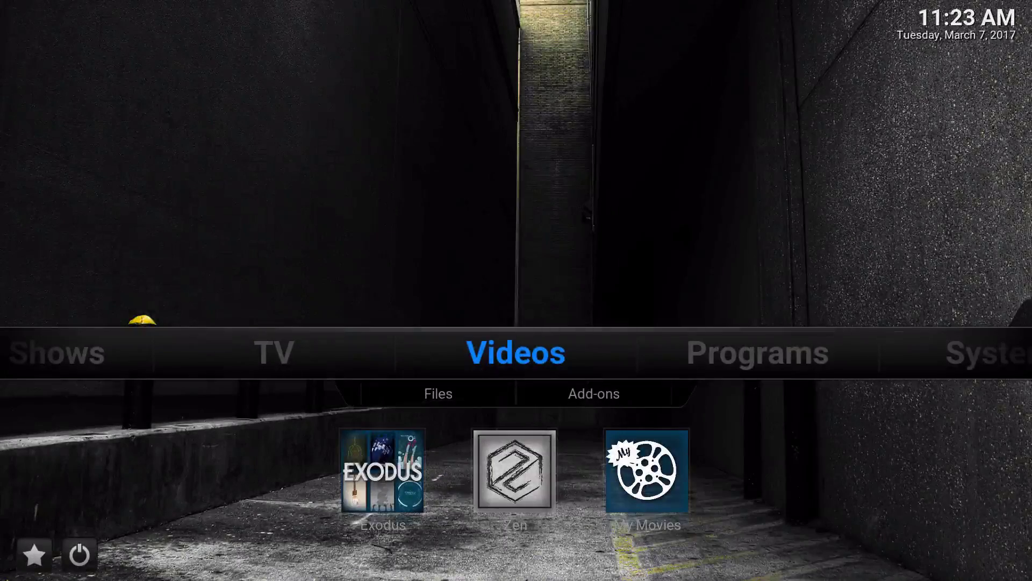
Check the saved favourites list, then close it
{"action": "key", "text": "Down"}
{"action": "key", "text": "Down"}
{"action": "key", "text": "Down"}
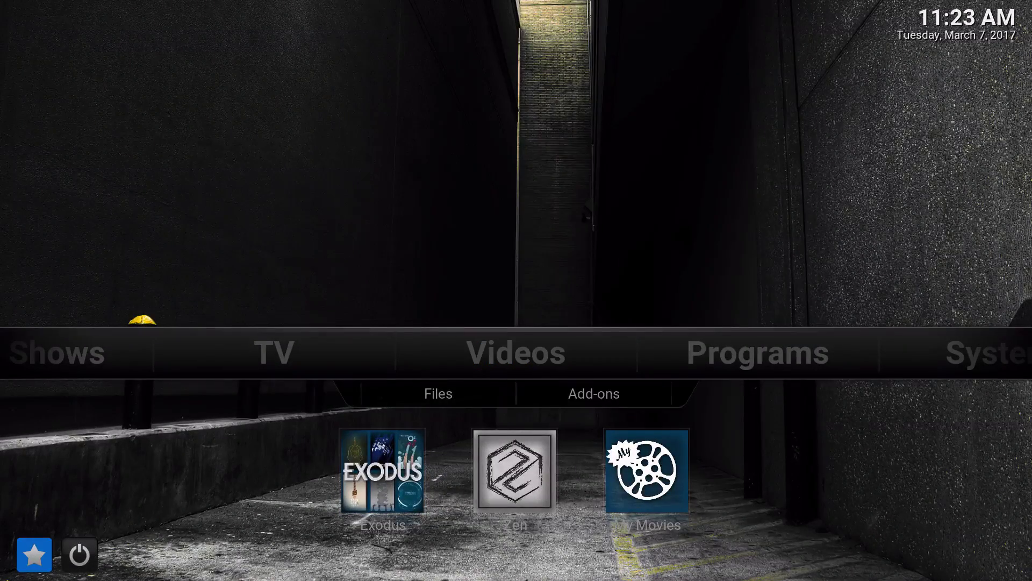
{"action": "key", "text": "Return"}
Open Skin Settings' home menu options at Menu item 1's widget setting
{"action": "key", "text": "Down"}
{"action": "key", "text": "Up"}
{"action": "key", "text": "Down"}
{"action": "key", "text": "Up"}
{"action": "key", "text": "Escape"}
{"action": "key", "text": "Up"}
{"action": "key", "text": "Up"}
{"action": "key", "text": "Right"}
{"action": "key", "text": "Right"}
{"action": "key", "text": "Down"}
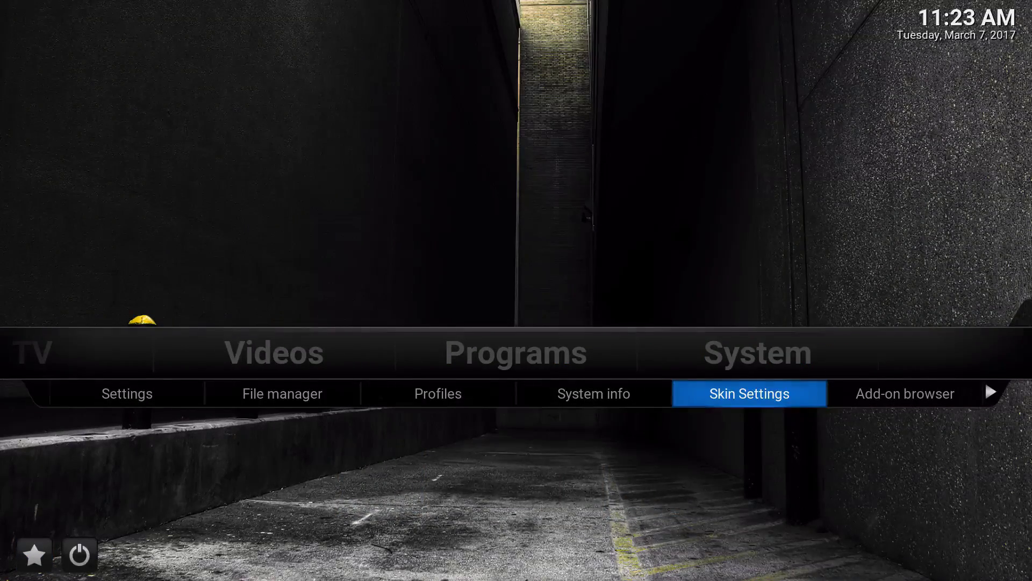
{"action": "key", "text": "Return"}
{"action": "key", "text": "Right"}
Choose the People Watching favourite as the Movies widget set, in Poster format
{"action": "key", "text": "Down"}
{"action": "key", "text": "Up"}
{"action": "key", "text": "Return"}
{"action": "key", "text": "Down"}
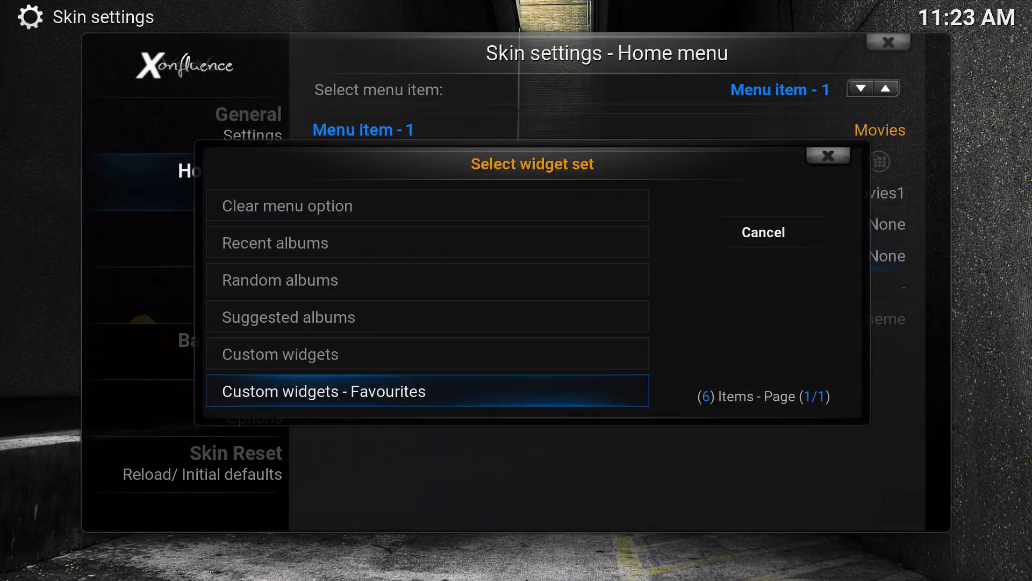
{"action": "key", "text": "Return"}
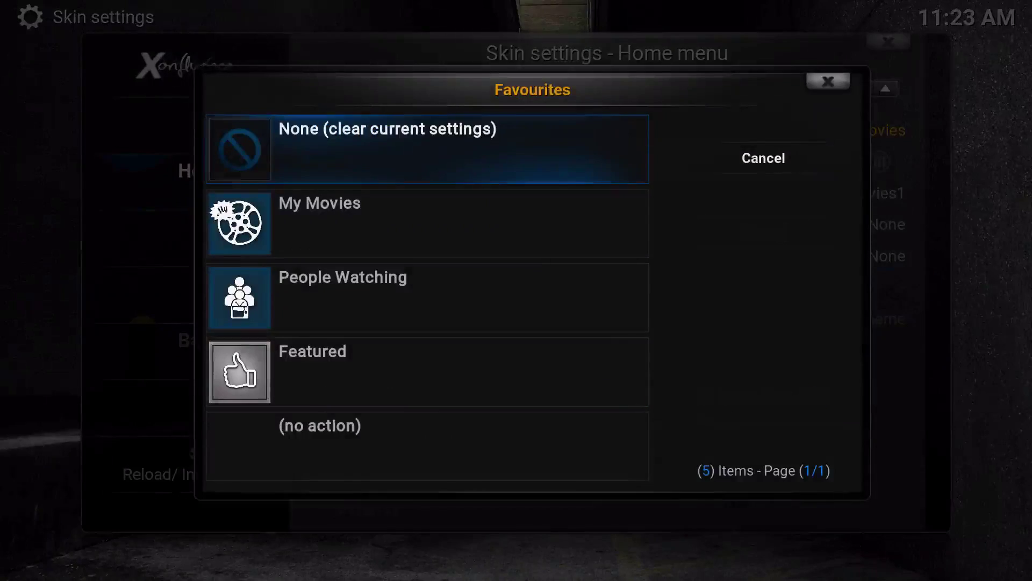
{"action": "key", "text": "Down"}
{"action": "key", "text": "Down"}
{"action": "key", "text": "Down"}
{"action": "key", "text": "Up"}
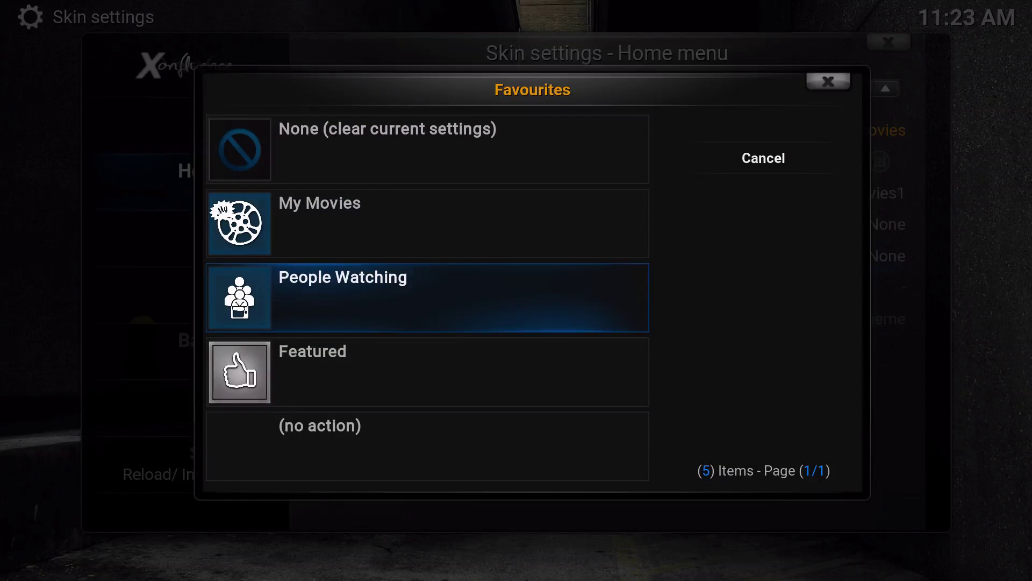
{"action": "key", "text": "Return"}
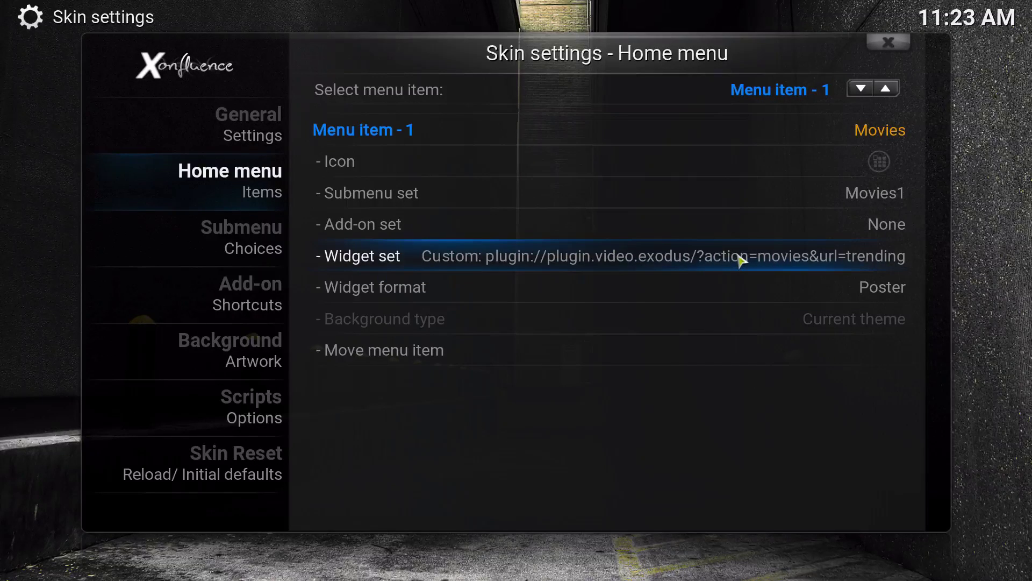
{"action": "key", "text": "Down"}
{"action": "key", "text": "Return"}
{"action": "key", "text": "Return"}
{"action": "key", "text": "Return"}
{"action": "key", "text": "Return"}
Switch to Menu item 2, TV Shows, and set its widget to the Featured favourite
{"action": "key", "text": "Up"}
{"action": "key", "text": "Up"}
{"action": "key", "text": "Up"}
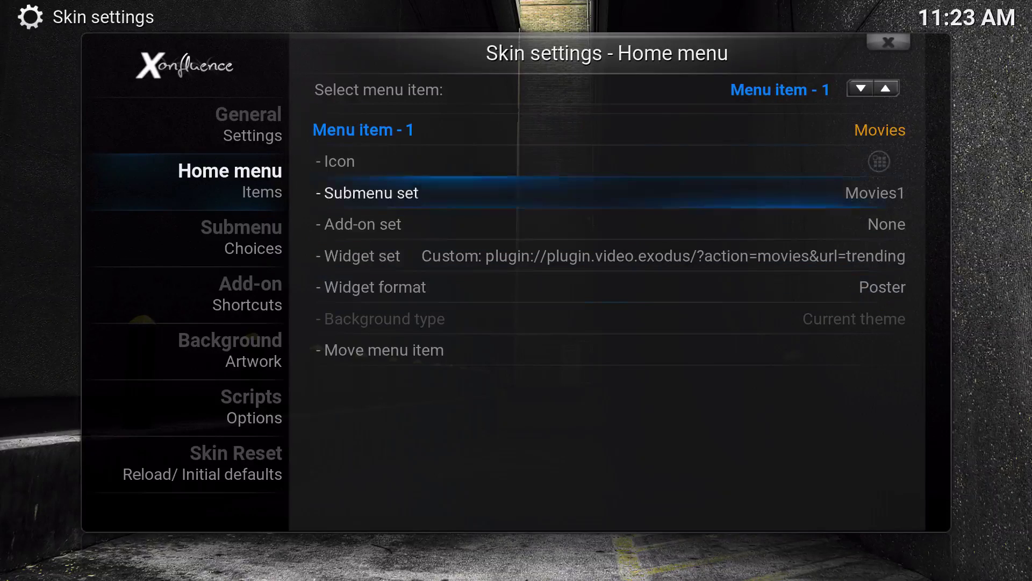
{"action": "key", "text": "Right"}
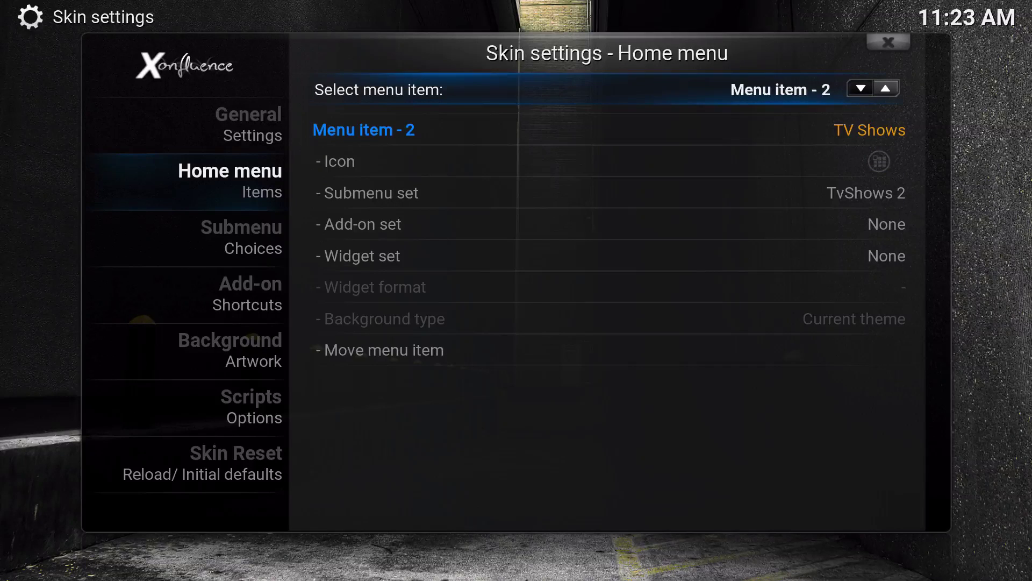
{"action": "key", "text": "Down"}
{"action": "key", "text": "Down"}
{"action": "key", "text": "Down"}
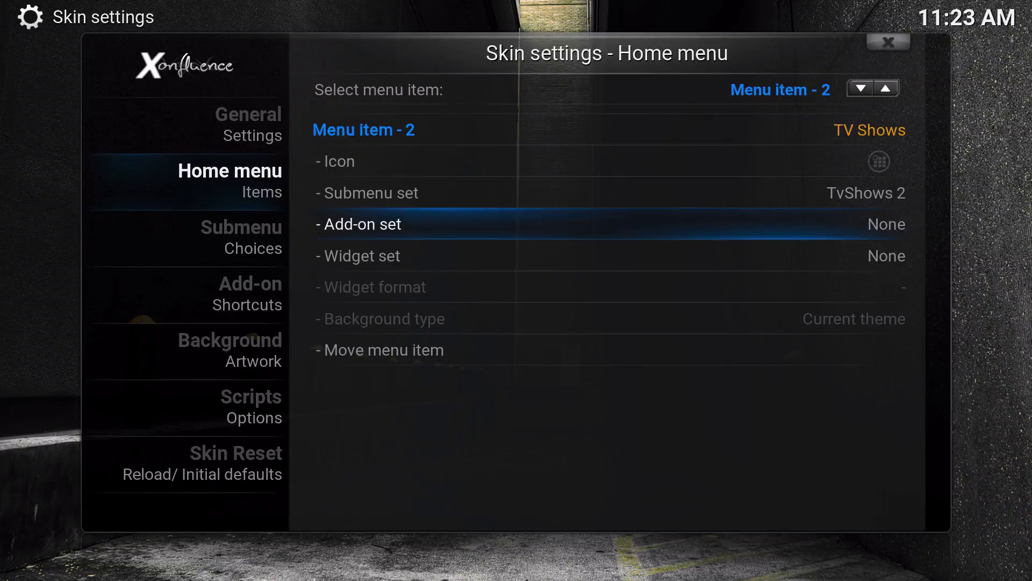
{"action": "key", "text": "Down"}
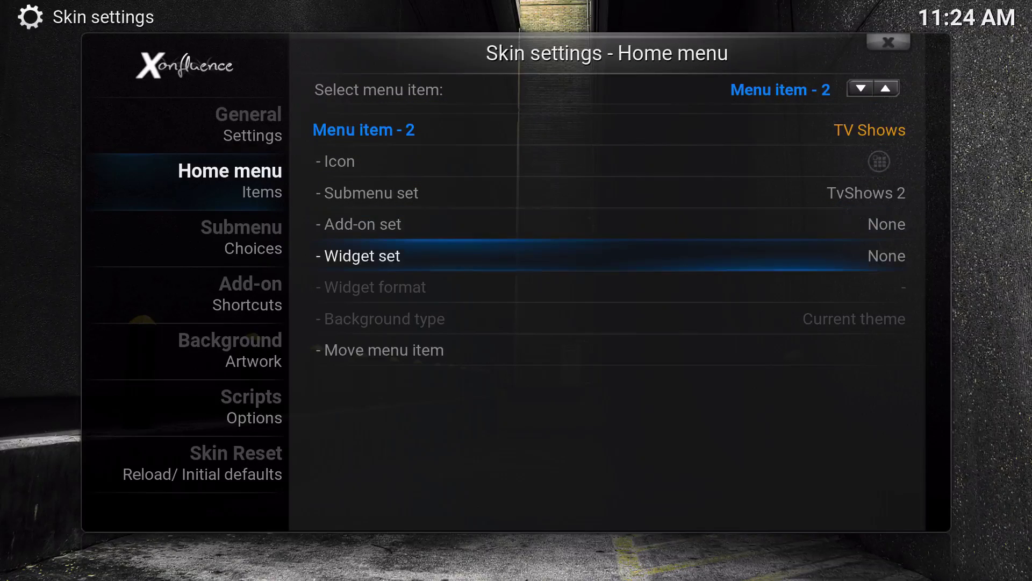
{"action": "key", "text": "Return"}
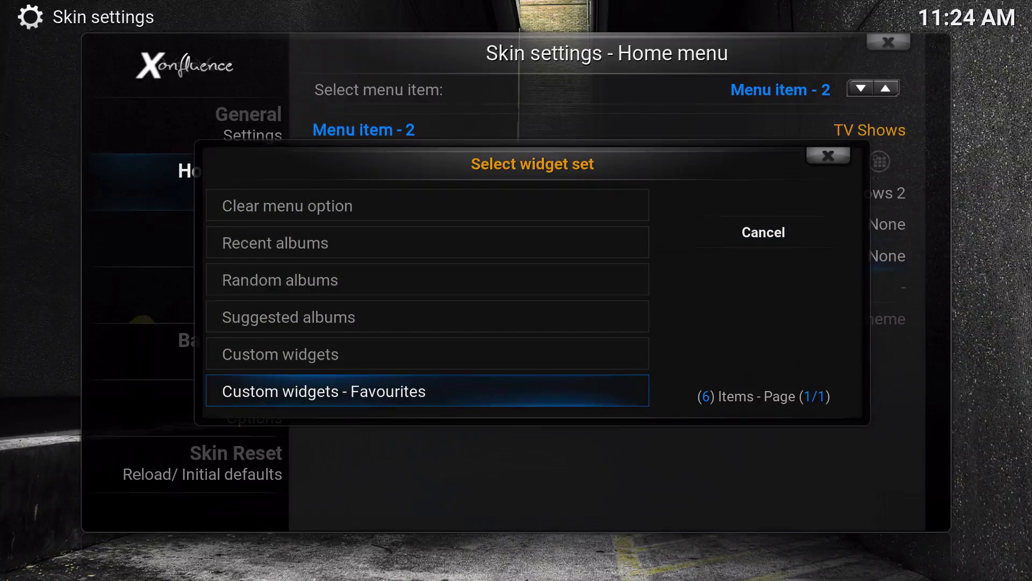
{"action": "key", "text": "Return"}
{"action": "key", "text": "Down"}
{"action": "key", "text": "Down"}
{"action": "key", "text": "Down"}
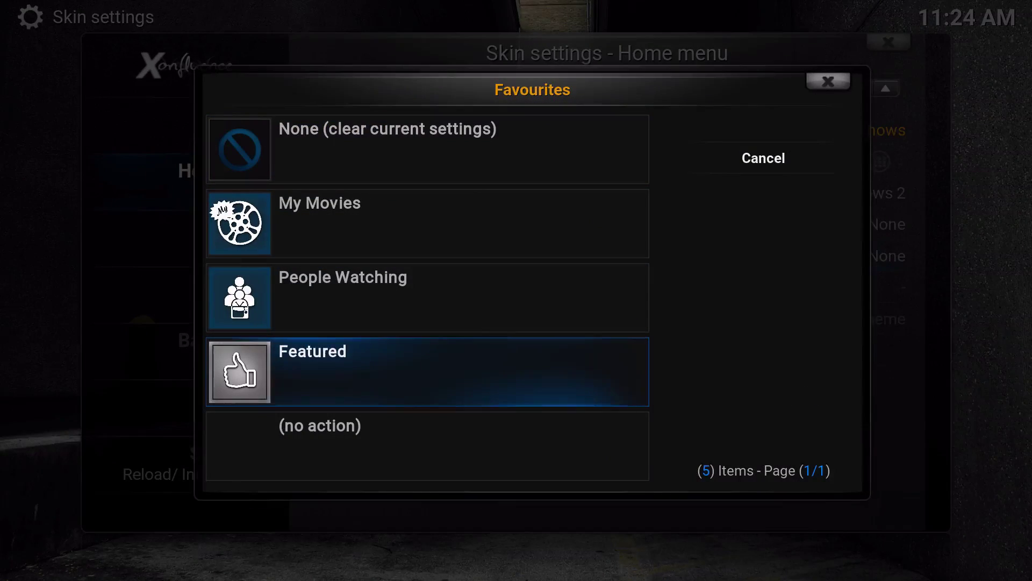
{"action": "key", "text": "Escape"}
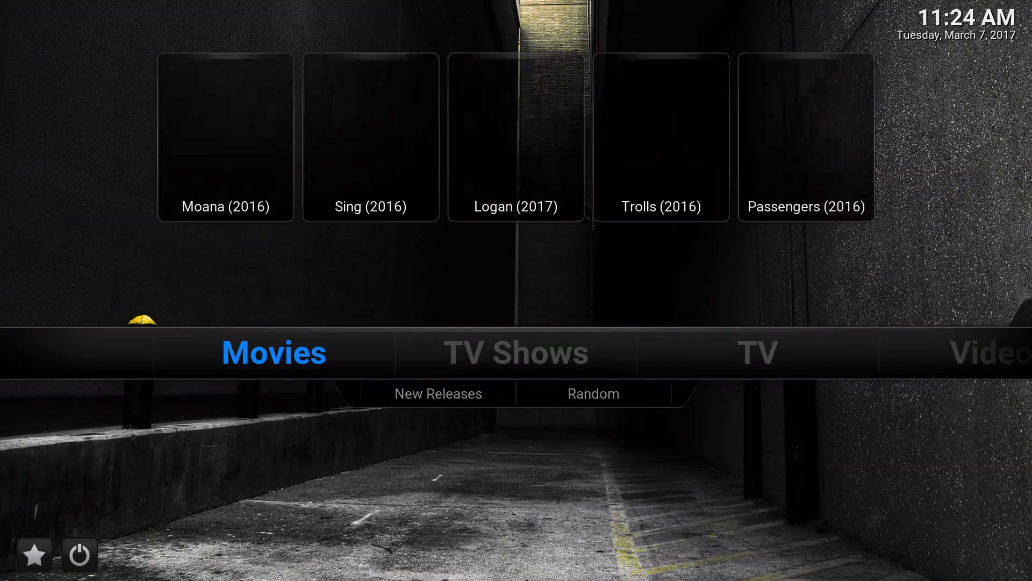
Browse the Movies poster row on the home screen
{"action": "key", "text": "Up"}
{"action": "key", "text": "Right"}
{"action": "key", "text": "Right"}
{"action": "key", "text": "Right"}
{"action": "key", "text": "Left"}
{"action": "key", "text": "Left"}
{"action": "key", "text": "Left"}
{"action": "key", "text": "Left"}
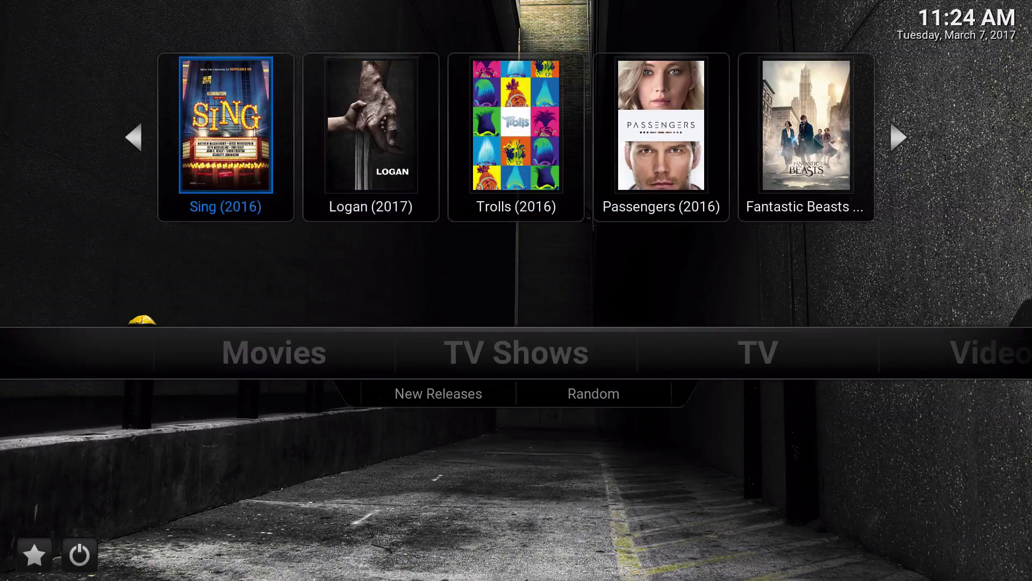
{"action": "key", "text": "Right"}
{"action": "key", "text": "Right"}
{"action": "key", "text": "Right"}
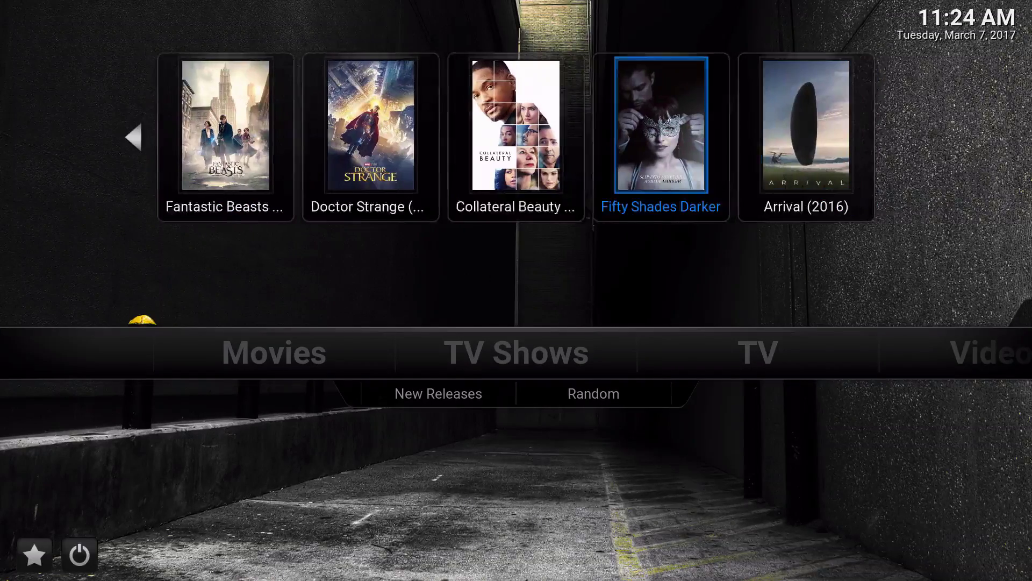
{"action": "key", "text": "Left"}
{"action": "key", "text": "Left"}
{"action": "key", "text": "Left"}
{"action": "key", "text": "Down"}
Browse the TV Shows poster row, then move along the main menu to System
{"action": "key", "text": "Right"}
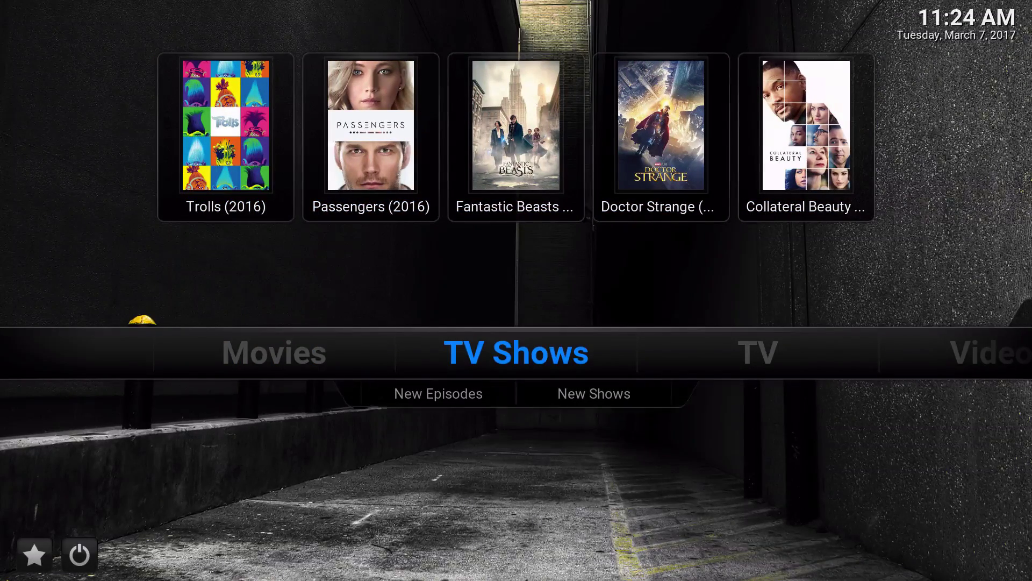
{"action": "key", "text": "Up"}
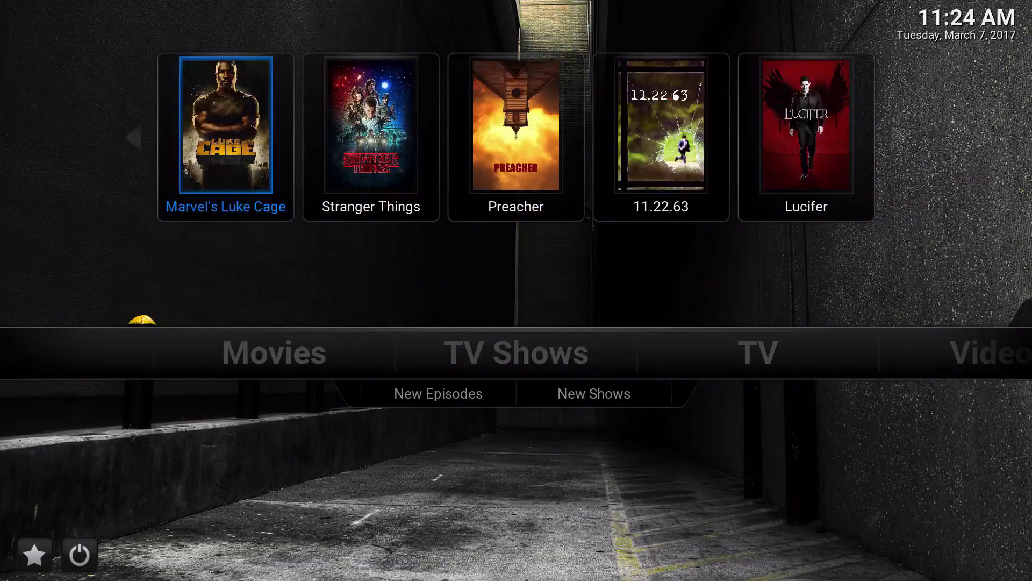
{"action": "key", "text": "Right"}
{"action": "key", "text": "Right"}
{"action": "key", "text": "Right"}
{"action": "key", "text": "Down"}
{"action": "key", "text": "Up"}
{"action": "key", "text": "Down"}
{"action": "key", "text": "Right"}
{"action": "key", "text": "Right"}
{"action": "key", "text": "Right"}
{"action": "key", "text": "Right"}
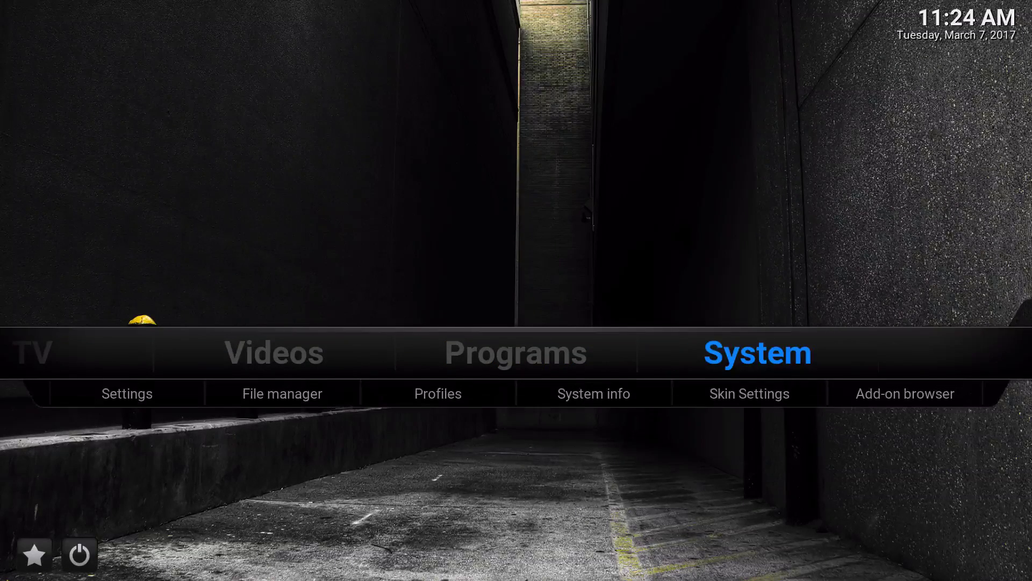
Turn on 'Enable large home widgets' under General > Home screen options, then return to Movies
{"action": "key", "text": "Down"}
{"action": "key", "text": "Return"}
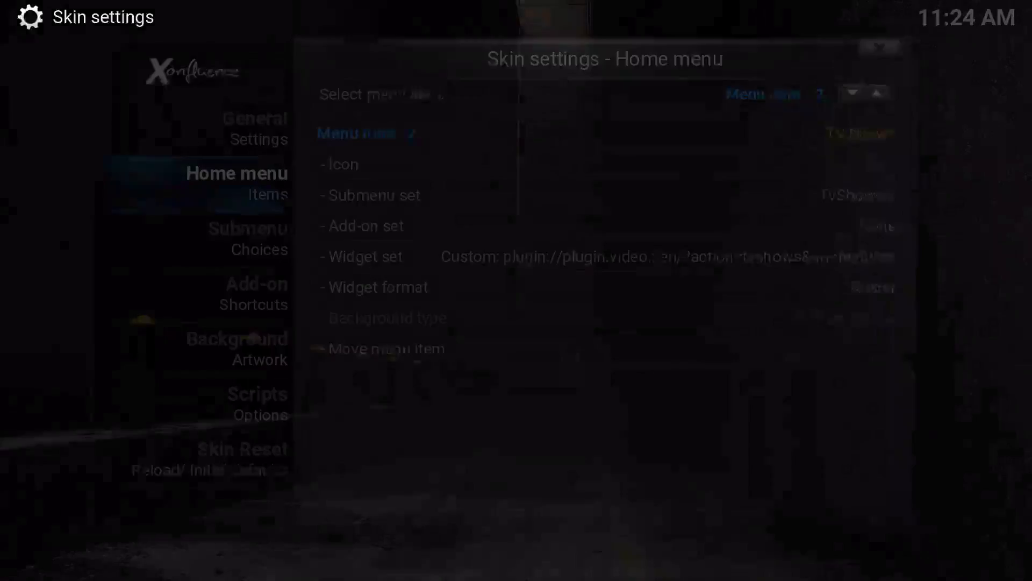
{"action": "key", "text": "Up"}
{"action": "key", "text": "Right"}
{"action": "key", "text": "Down"}
{"action": "key", "text": "Down"}
{"action": "key", "text": "Down"}
{"action": "key", "text": "Down"}
{"action": "key", "text": "Down"}
{"action": "key", "text": "Down"}
{"action": "key", "text": "Down"}
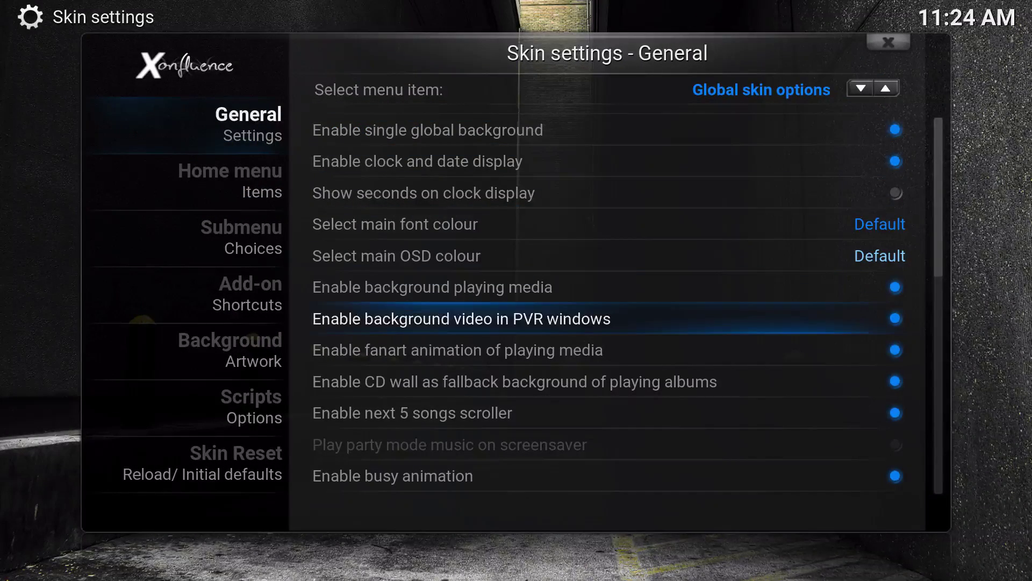
{"action": "key", "text": "Down"}
{"action": "key", "text": "Down"}
{"action": "key", "text": "Down"}
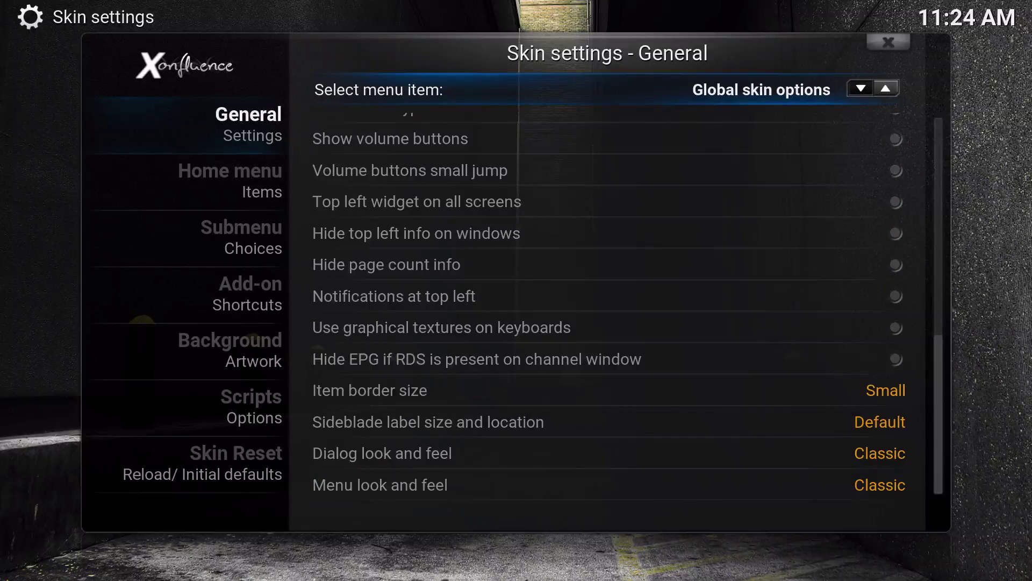
{"action": "key", "text": "Right"}
{"action": "key", "text": "Down"}
{"action": "key", "text": "Down"}
{"action": "key", "text": "Down"}
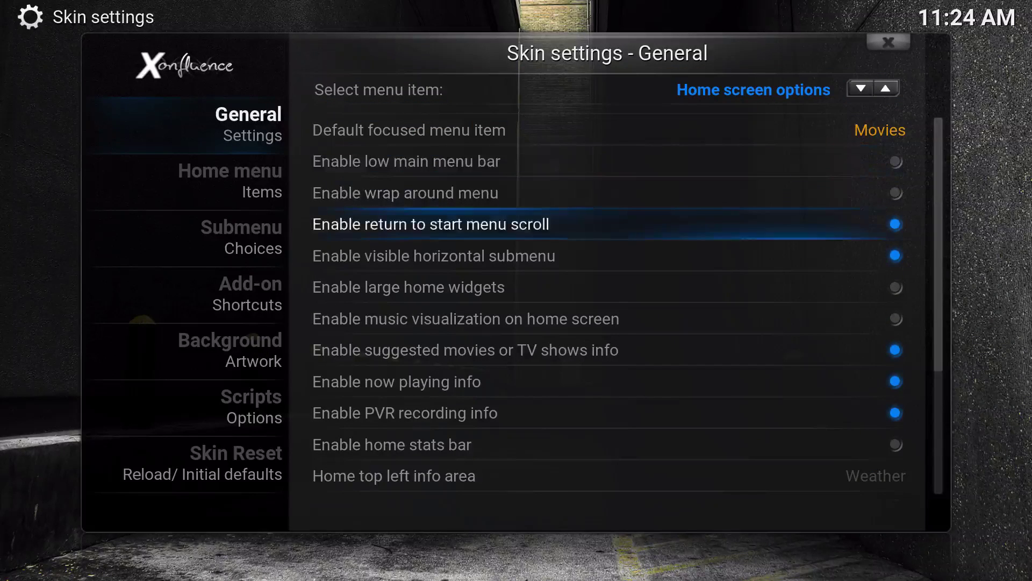
{"action": "key", "text": "Down"}
{"action": "key", "text": "Down"}
{"action": "key", "text": "Return"}
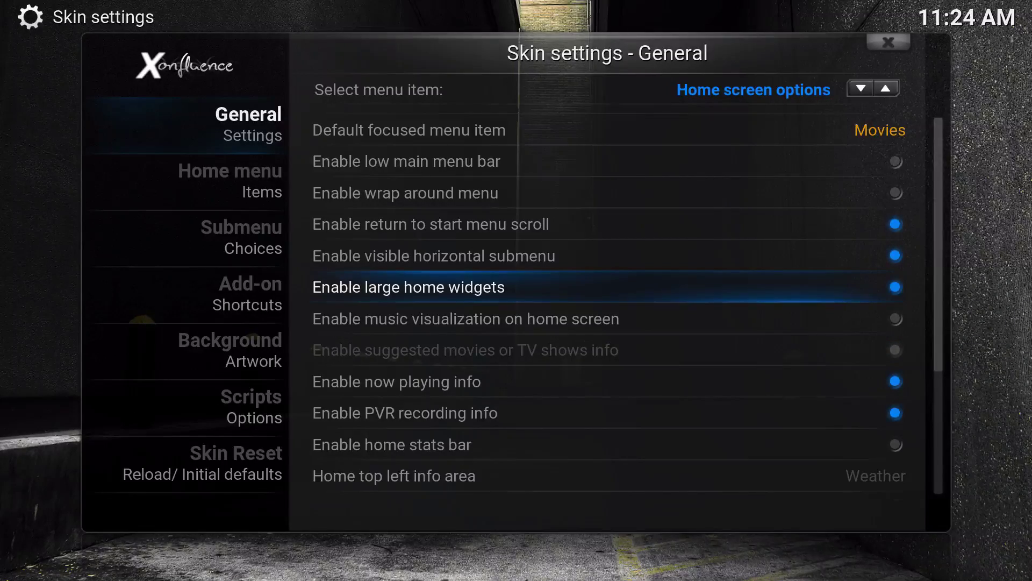
{"action": "key", "text": "Escape"}
{"action": "key", "text": "Right"}
{"action": "key", "text": "Right"}
{"action": "key", "text": "Right"}
{"action": "key", "text": "Right"}
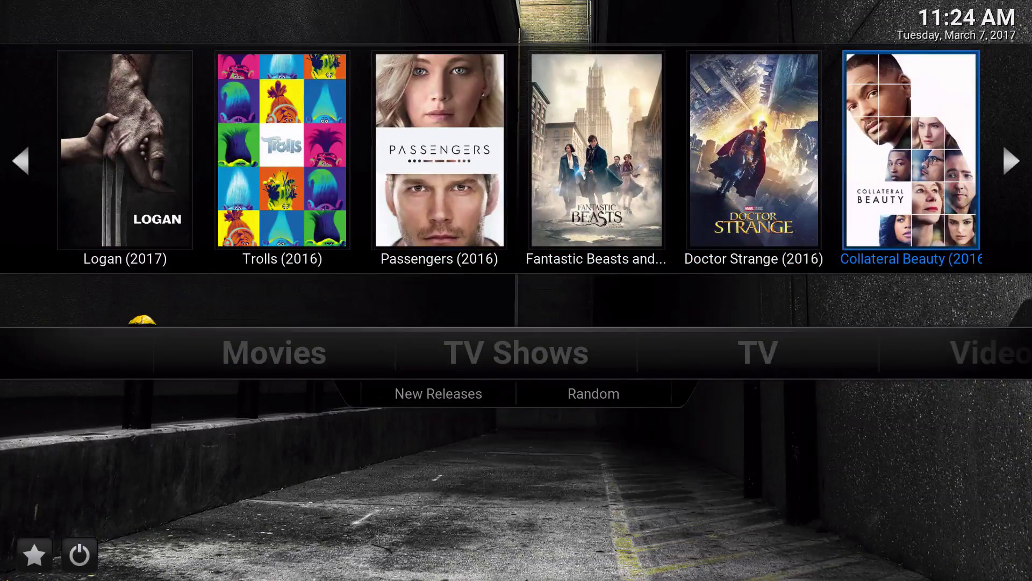
Browse the TV Shows widget row's posters from the home screen
{"action": "key", "text": "Down"}
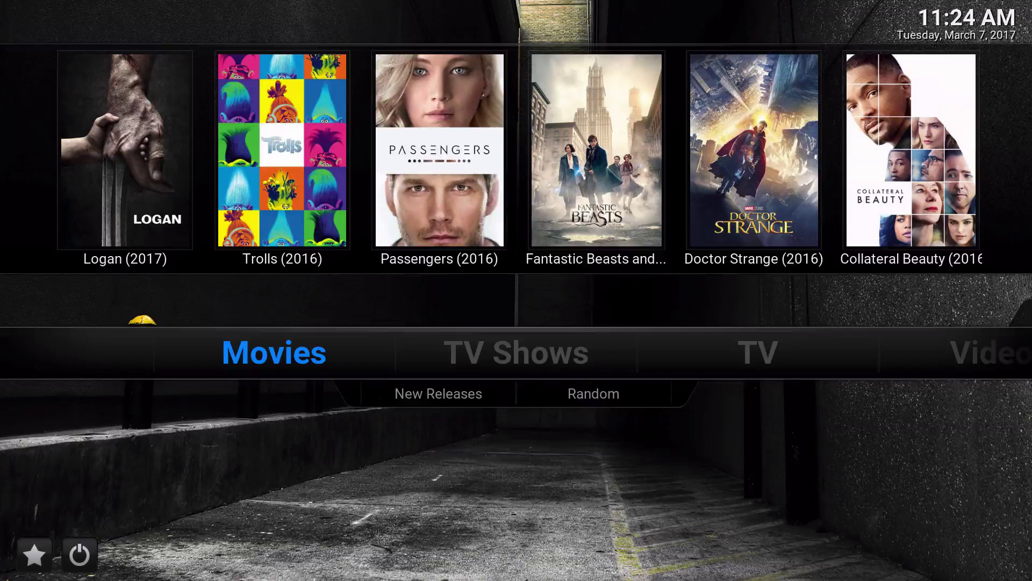
{"action": "key", "text": "Right"}
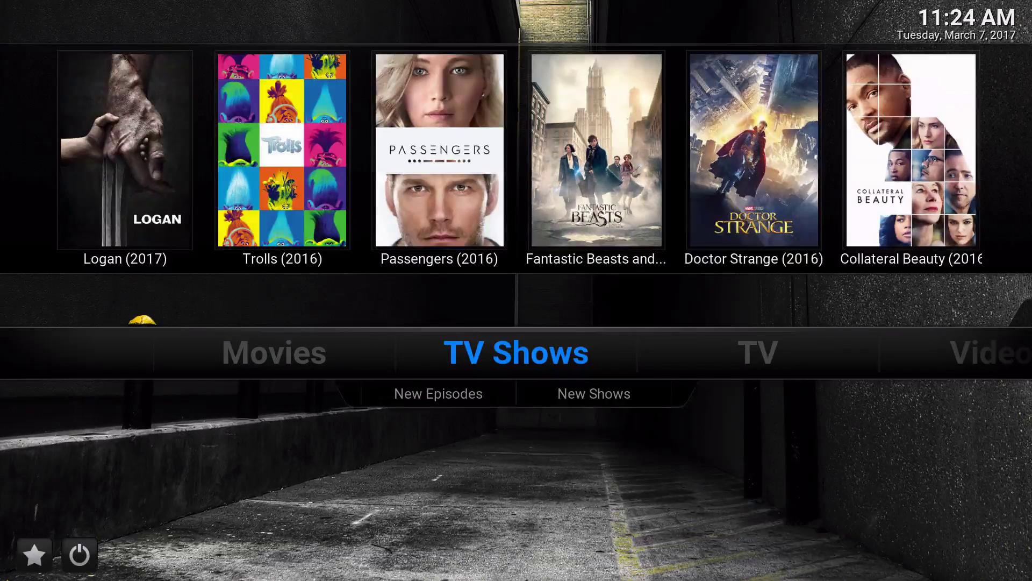
{"action": "key", "text": "Up"}
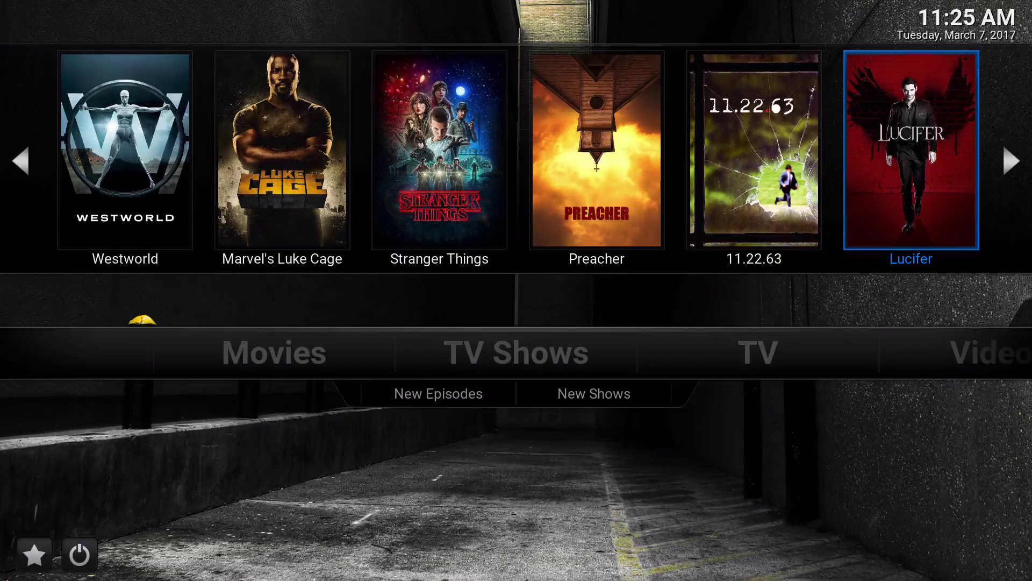
{"action": "key", "text": "Left"}
{"action": "key", "text": "Left"}
{"action": "key", "text": "Left"}
{"action": "key", "text": "Right"}
{"action": "key", "text": "Right"}
{"action": "key", "text": "Right"}
{"action": "key", "text": "Right"}
{"action": "key", "text": "Right"}
{"action": "key", "text": "Right"}
{"action": "key", "text": "Right"}
{"action": "key", "text": "Right"}
{"action": "key", "text": "Right"}
{"action": "key", "text": "Right"}
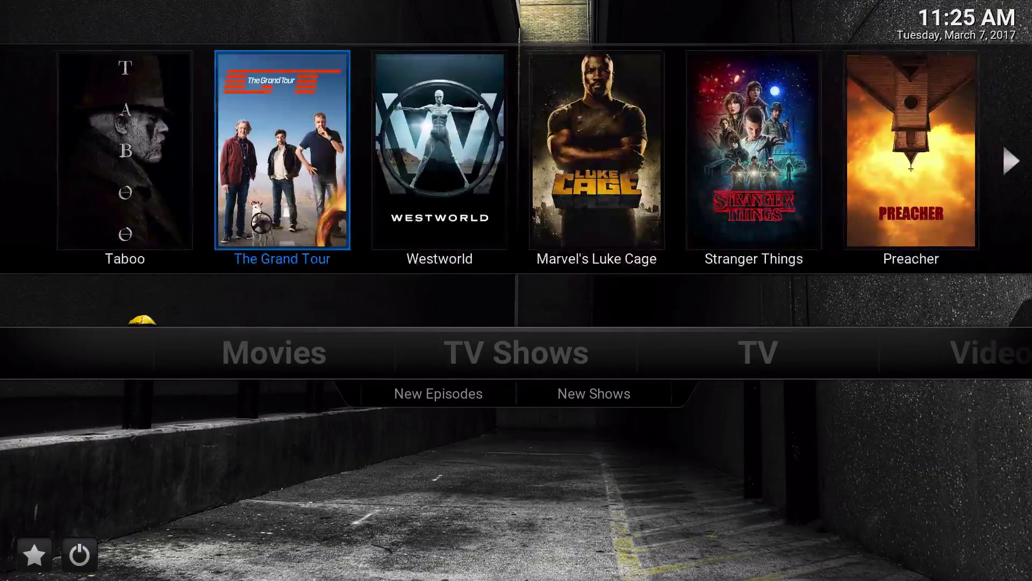
{"action": "key", "text": "Down"}
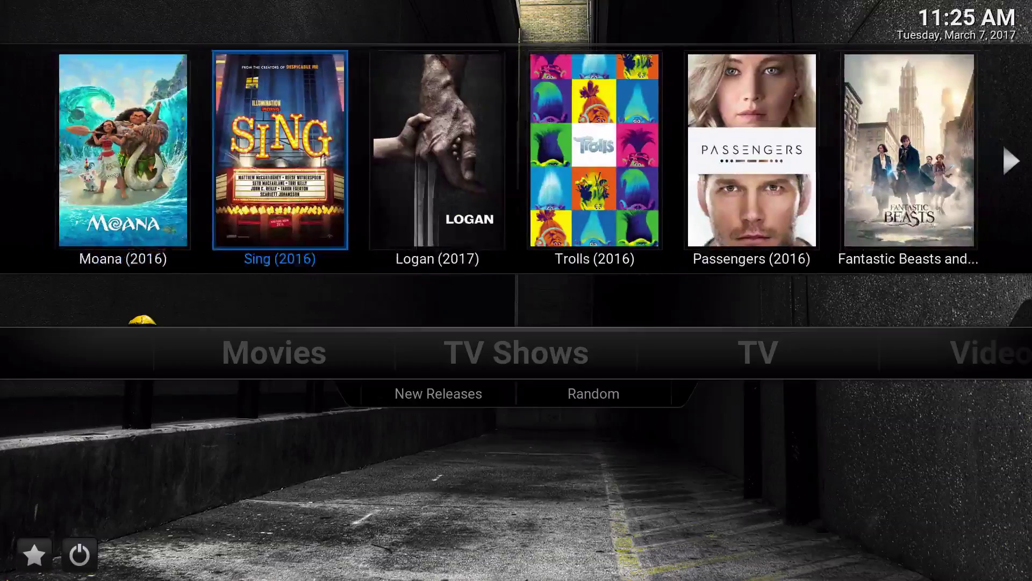
Browse the movie posters, then move down to System's Skin Settings
{"action": "key", "text": "Left"}
{"action": "key", "text": "Left"}
{"action": "key", "text": "Right"}
{"action": "key", "text": "Right"}
{"action": "key", "text": "Down"}
{"action": "key", "text": "Right"}
{"action": "key", "text": "Right"}
{"action": "key", "text": "Right"}
{"action": "key", "text": "Right"}
{"action": "key", "text": "Right"}
{"action": "key", "text": "Down"}
Set 'Custom widgets limit amount' in General skin settings to 30 and go back home
{"action": "key", "text": "Return"}
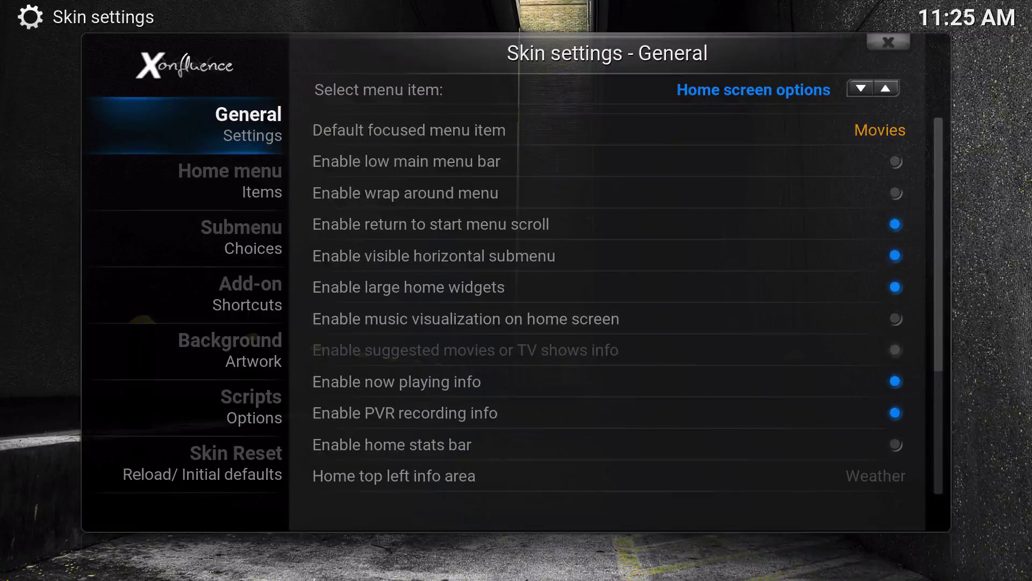
{"action": "key", "text": "Right"}
{"action": "key", "text": "Down"}
{"action": "key", "text": "Down"}
{"action": "key", "text": "Down"}
{"action": "key", "text": "Up"}
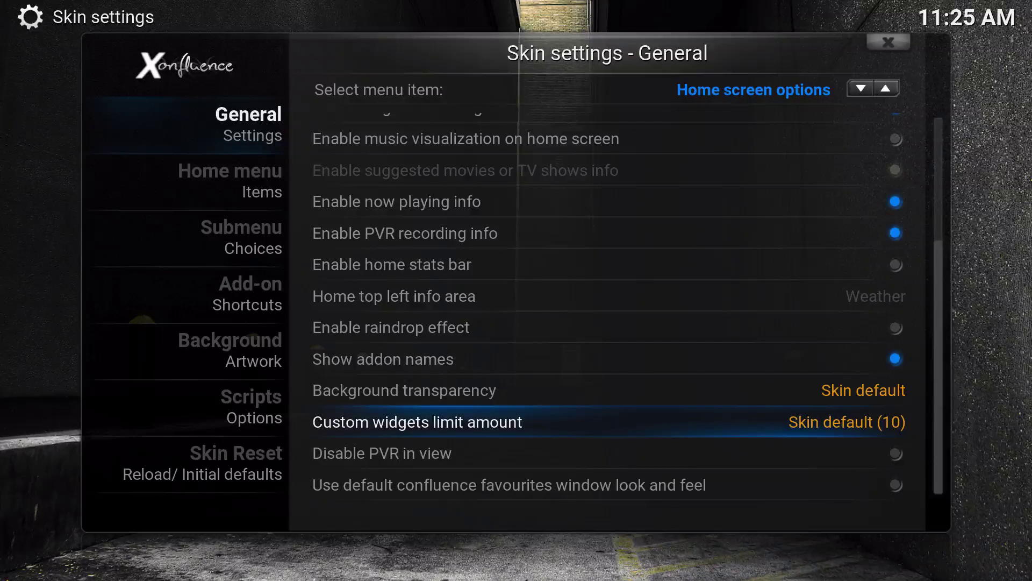
{"action": "key", "text": "Return"}
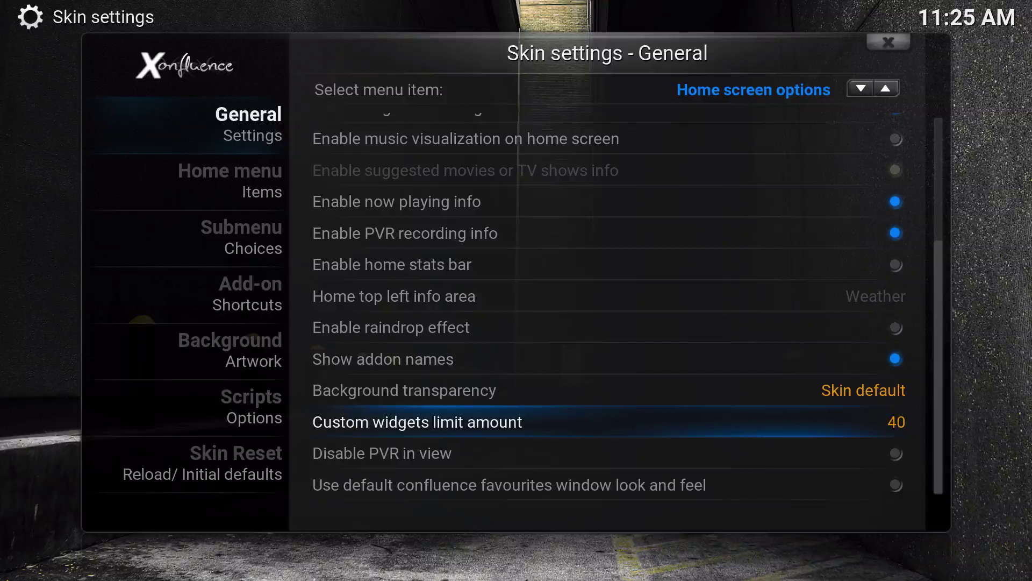
{"action": "key", "text": "Return"}
{"action": "key", "text": "Return"}
{"action": "key", "text": "Return"}
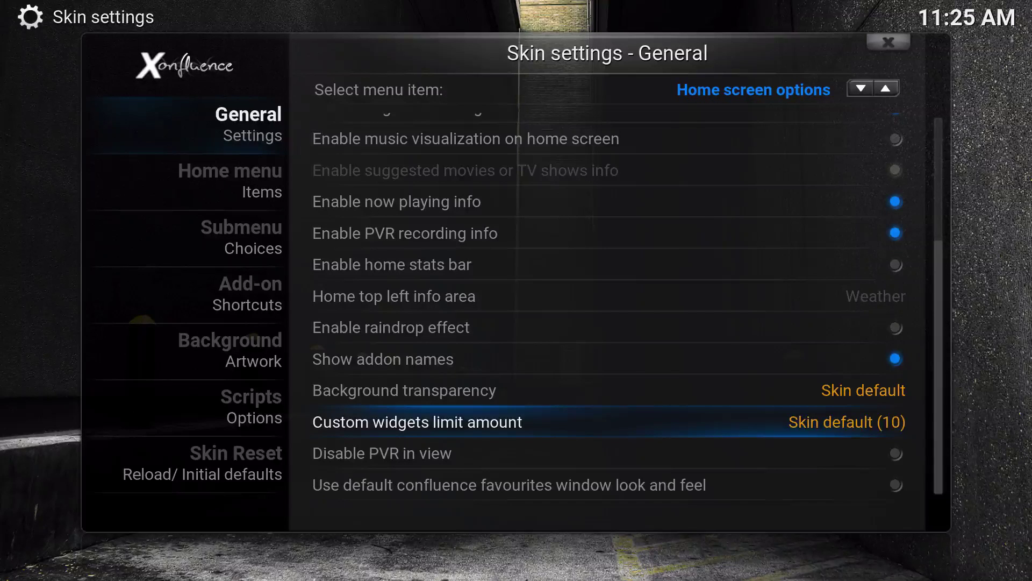
{"action": "key", "text": "Down"}
{"action": "key", "text": "Down"}
{"action": "key", "text": "Down"}
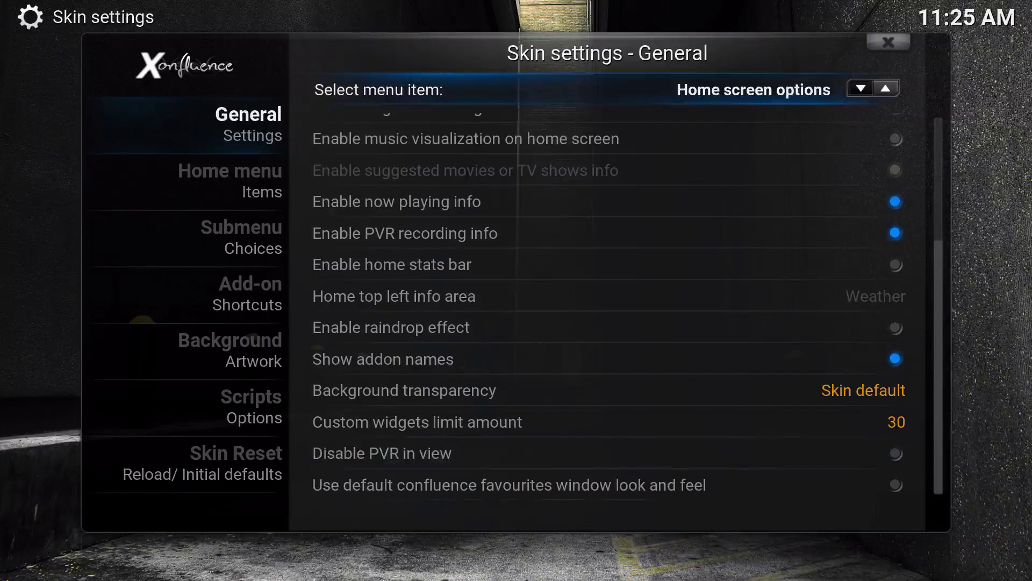
{"action": "key", "text": "Escape"}
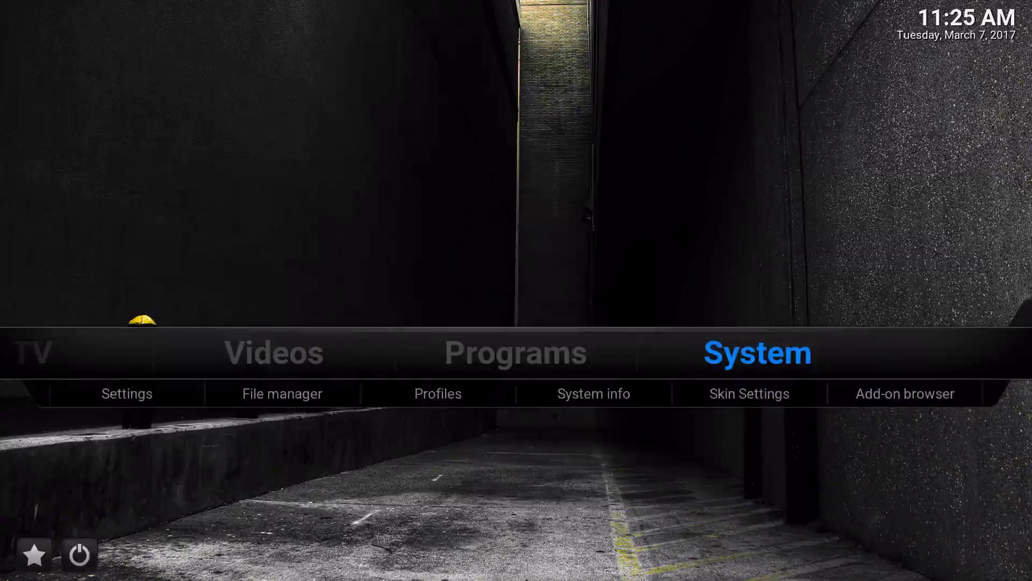
Page through the longer Movies widget row, including its last posters
{"action": "key", "text": "Up"}
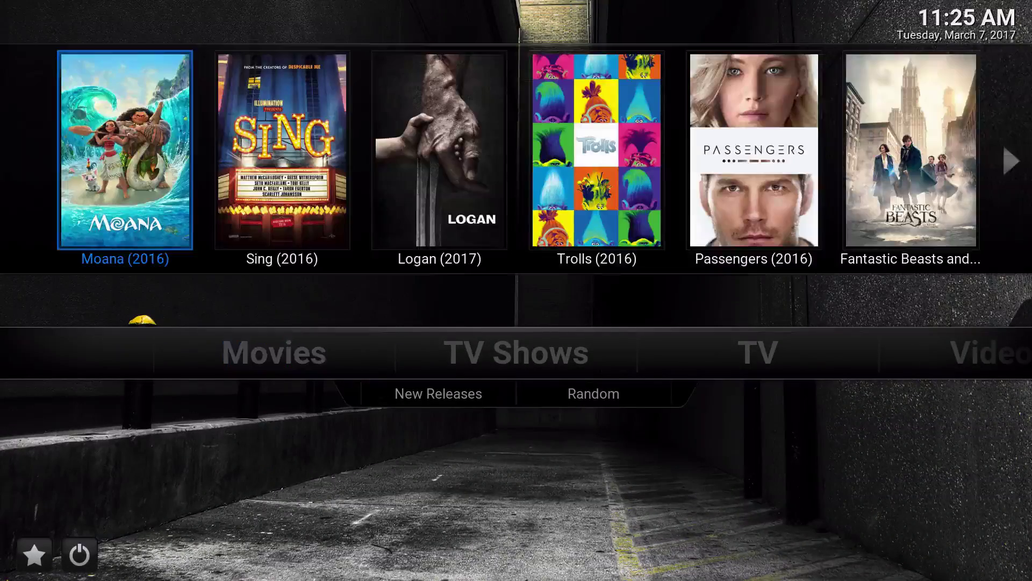
{"action": "key", "text": "Left"}
{"action": "key", "text": "Left"}
{"action": "key", "text": "Left"}
{"action": "key", "text": "Left"}
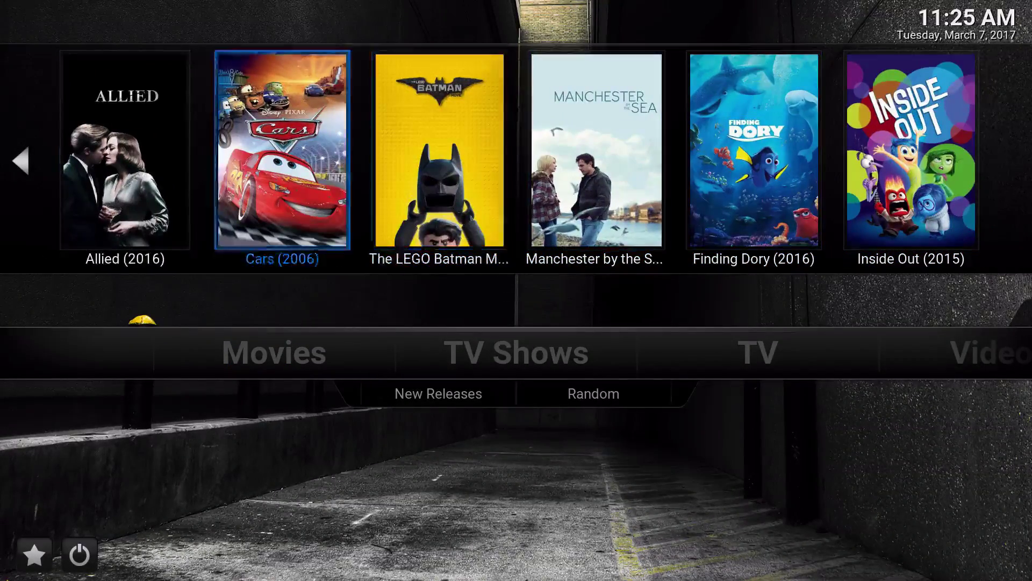
{"action": "key", "text": "Left"}
{"action": "key", "text": "Left"}
{"action": "key", "text": "Left"}
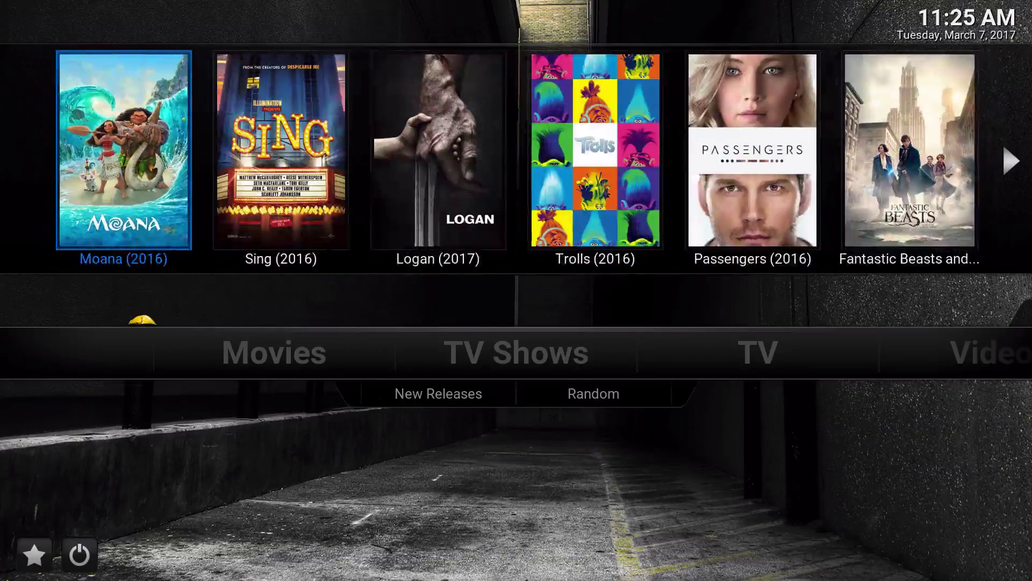
{"action": "key", "text": "Right"}
{"action": "key", "text": "Right"}
{"action": "key", "text": "Right"}
{"action": "key", "text": "Down"}
Browse the end of the TV Shows poster row, wrapping back to Taboo
{"action": "key", "text": "Right"}
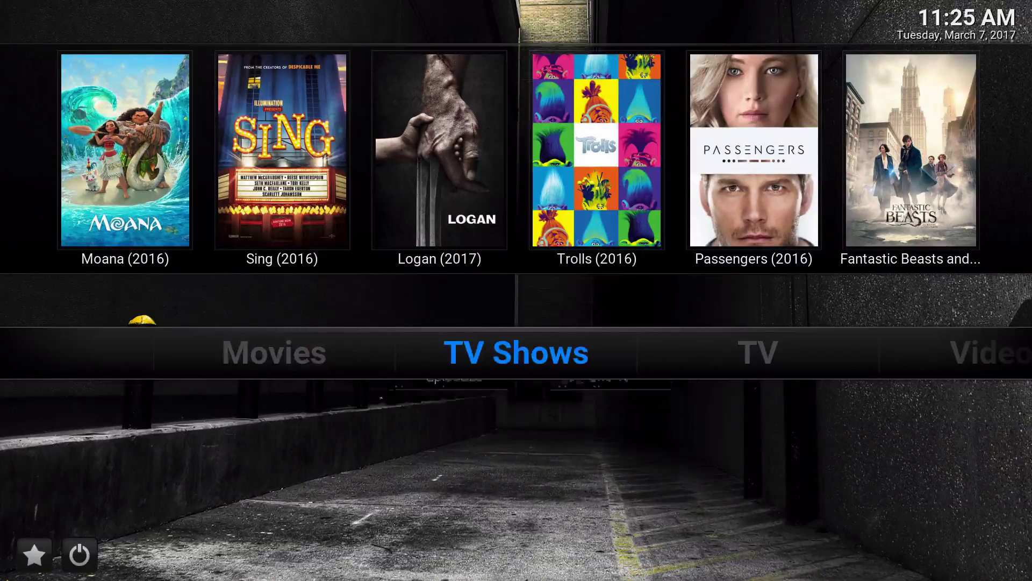
{"action": "key", "text": "Up"}
{"action": "key", "text": "Left"}
{"action": "key", "text": "Left"}
{"action": "key", "text": "Left"}
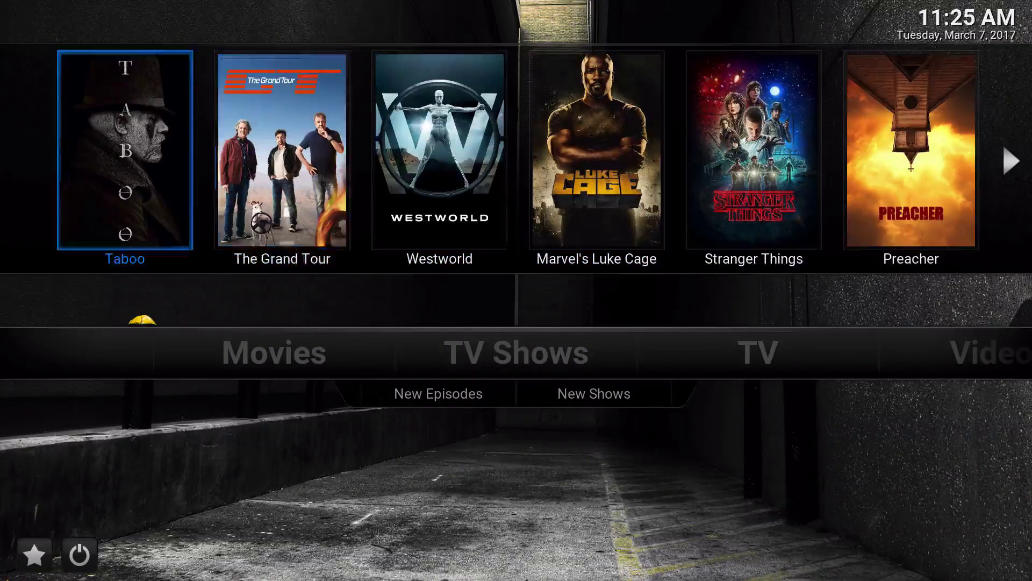
{"action": "key", "text": "Left"}
{"action": "key", "text": "Left"}
{"action": "key", "text": "Right"}
{"action": "key", "text": "Right"}
{"action": "key", "text": "Left"}
{"action": "key", "text": "Left"}
{"action": "key", "text": "Left"}
{"action": "key", "text": "Left"}
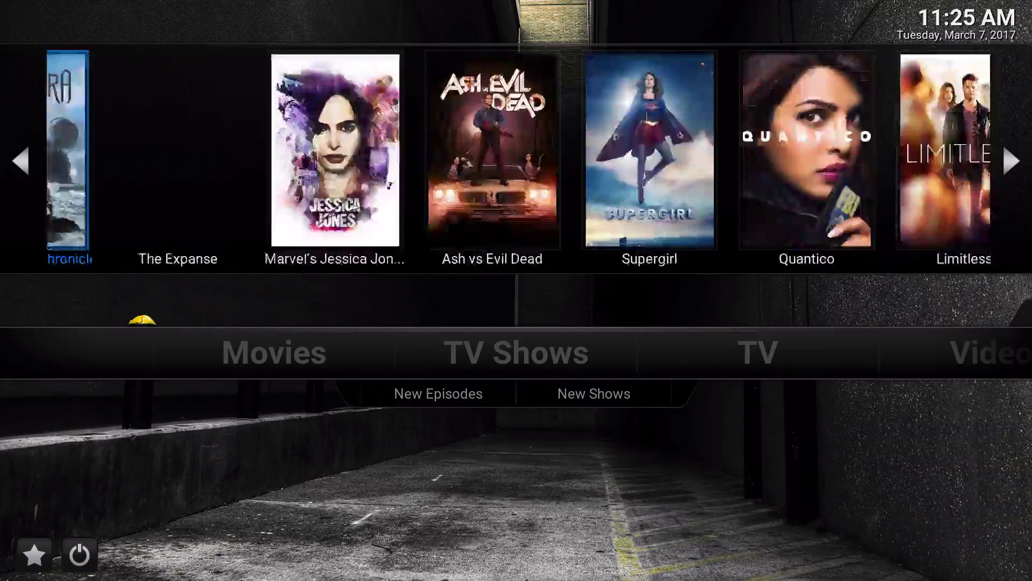
{"action": "key", "text": "Left"}
{"action": "key", "text": "Left"}
{"action": "key", "text": "Left"}
{"action": "key", "text": "Left"}
{"action": "key", "text": "Left"}
{"action": "key", "text": "Right"}
{"action": "key", "text": "Right"}
{"action": "key", "text": "Right"}
{"action": "key", "text": "Right"}
{"action": "key", "text": "Right"}
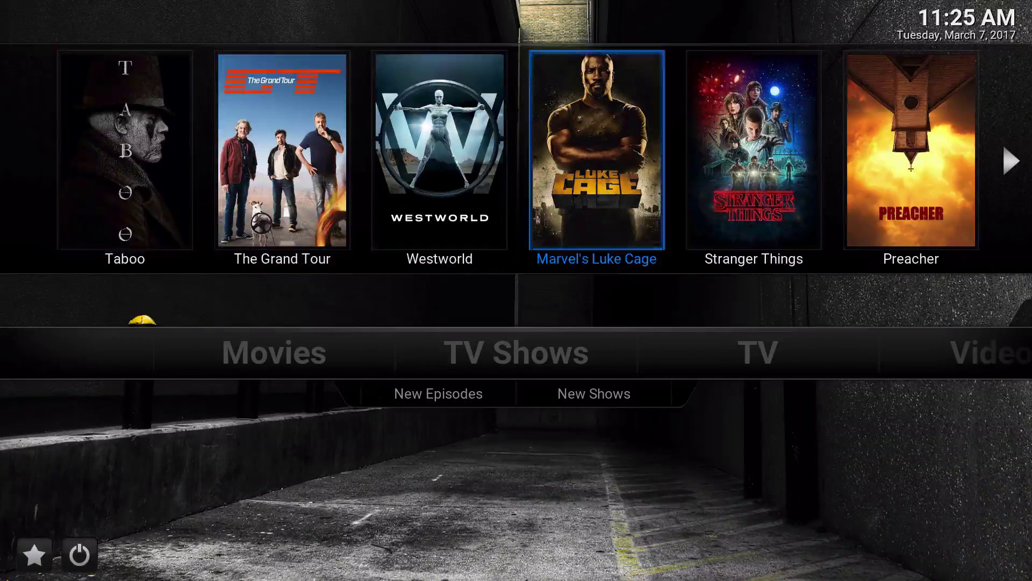
{"action": "key", "text": "Left"}
{"action": "key", "text": "Left"}
{"action": "key", "text": "Return"}
{"action": "key", "text": "Down"}
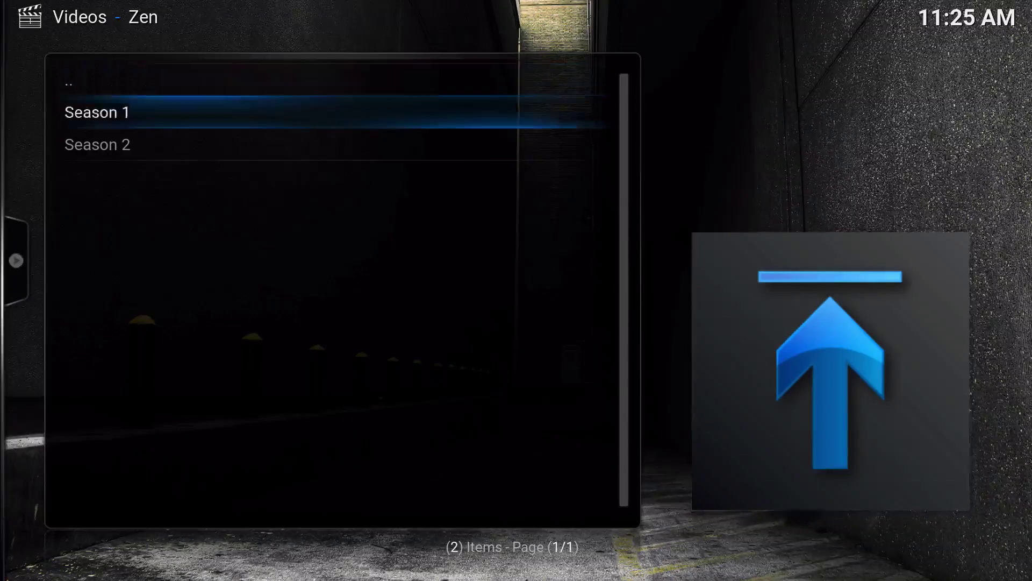
{"action": "key", "text": "Down"}
{"action": "key", "text": "BackSpace"}
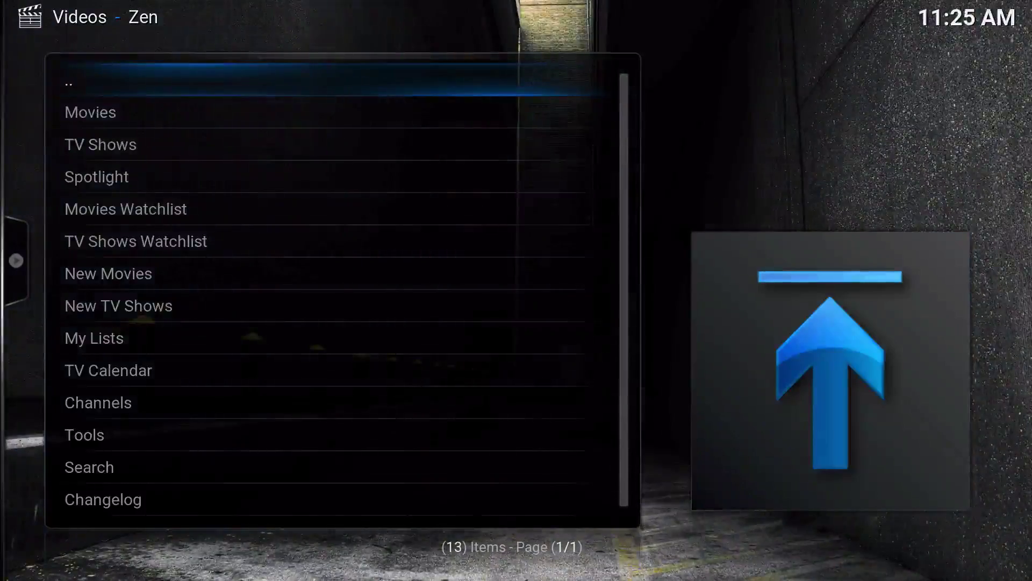
{"action": "key", "text": "BackSpace"}
{"action": "key", "text": "BackSpace"}
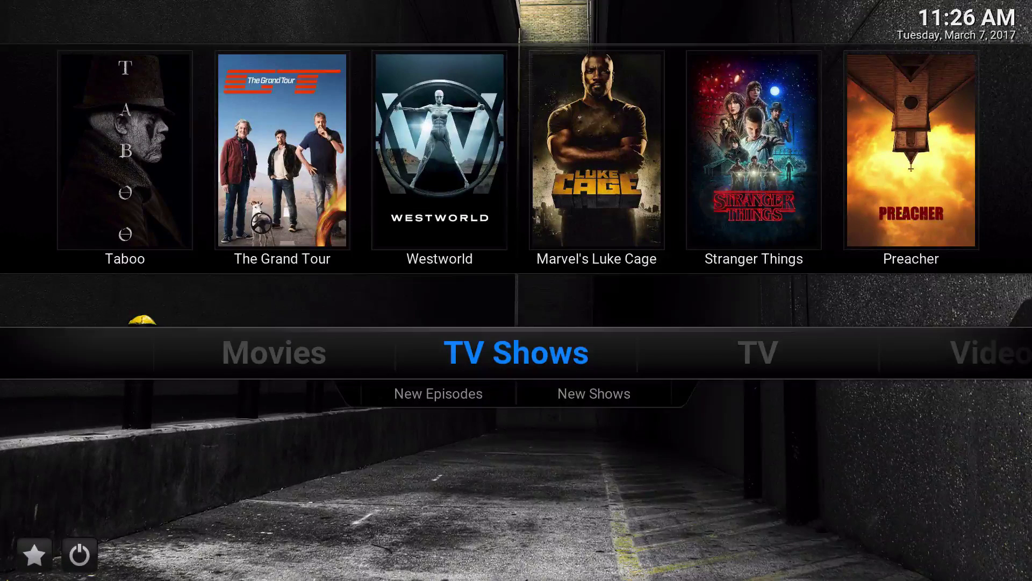
Move past Videos and its add-on shortcuts to the Programs section
{"action": "key", "text": "Down"}
{"action": "key", "text": "Up"}
{"action": "key", "text": "Right"}
{"action": "key", "text": "Right"}
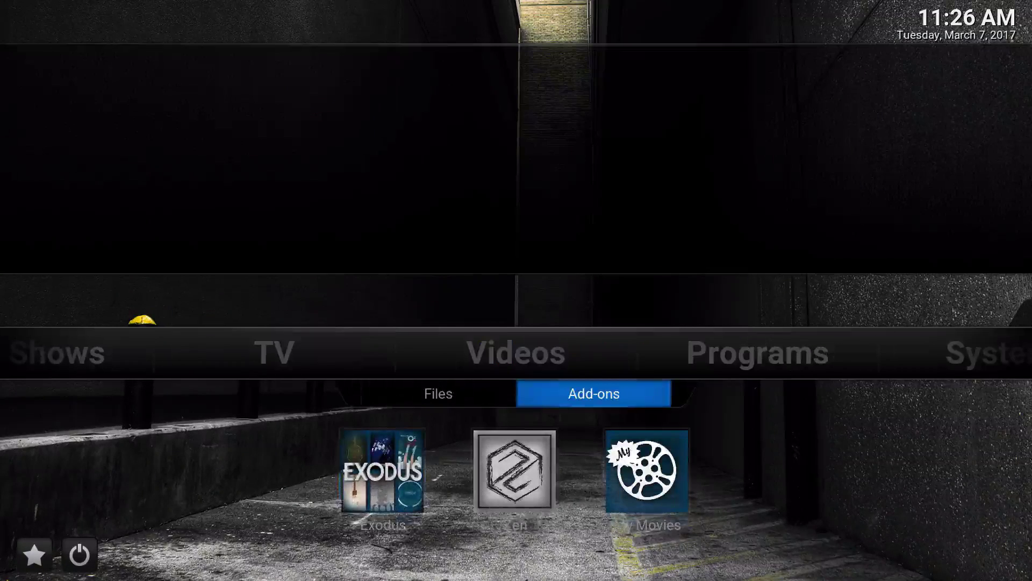
{"action": "key", "text": "Right"}
{"action": "key", "text": "Right"}
{"action": "key", "text": "Right"}
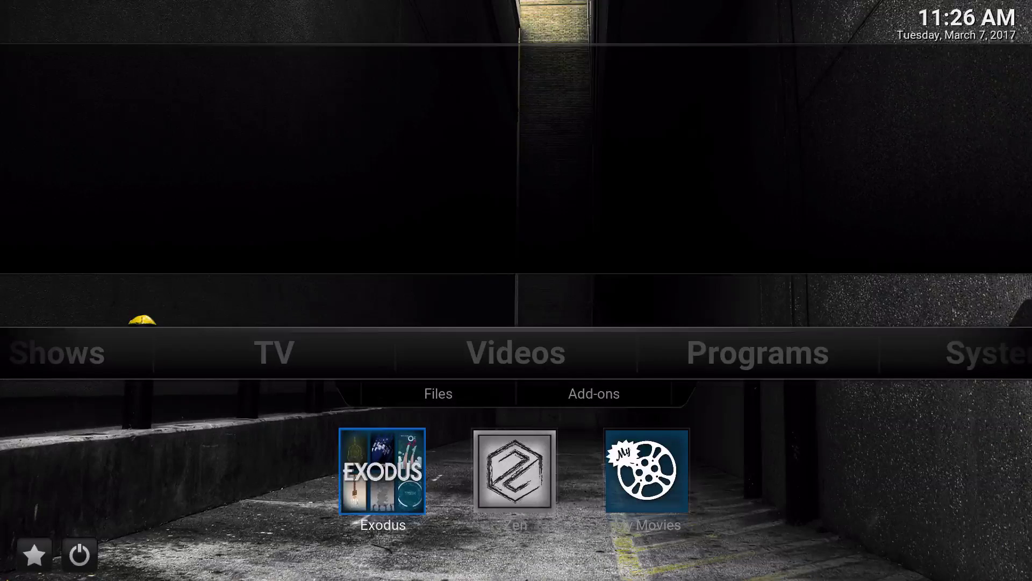
{"action": "key", "text": "Up"}
{"action": "key", "text": "Up"}
{"action": "key", "text": "Right"}
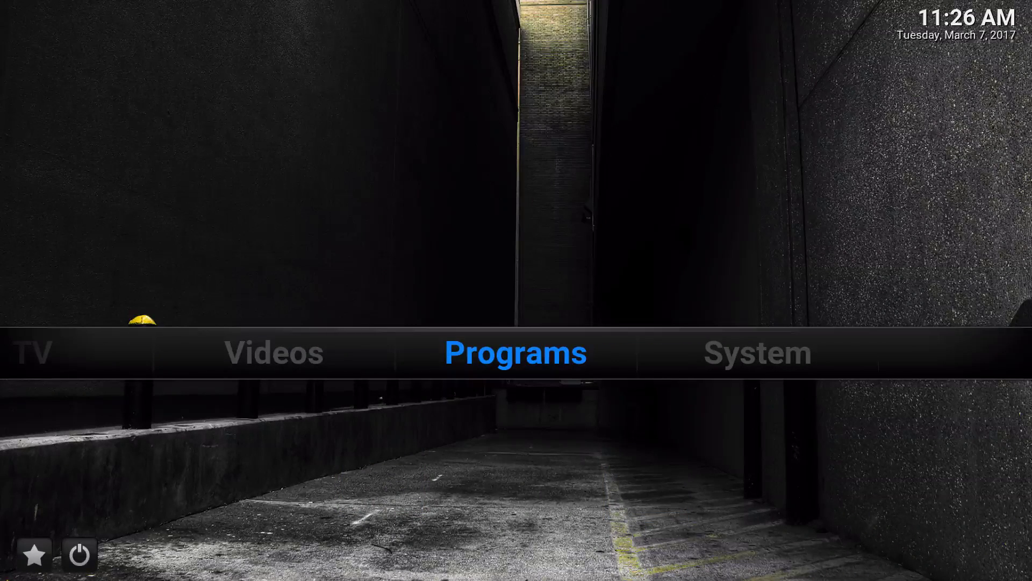